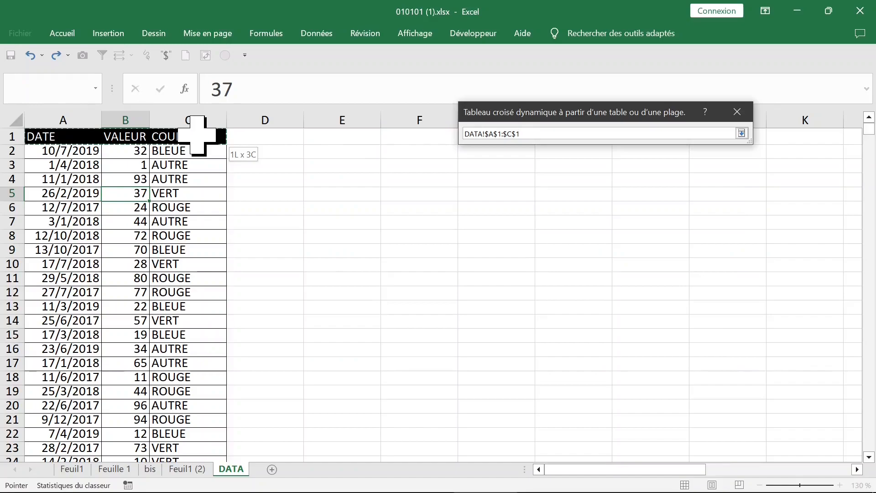
Create a pivot table from DATA!$A$1:$C$927, placed on the existing worksheet at DATA!$F$905.
drag(197, 136, 197, 135)
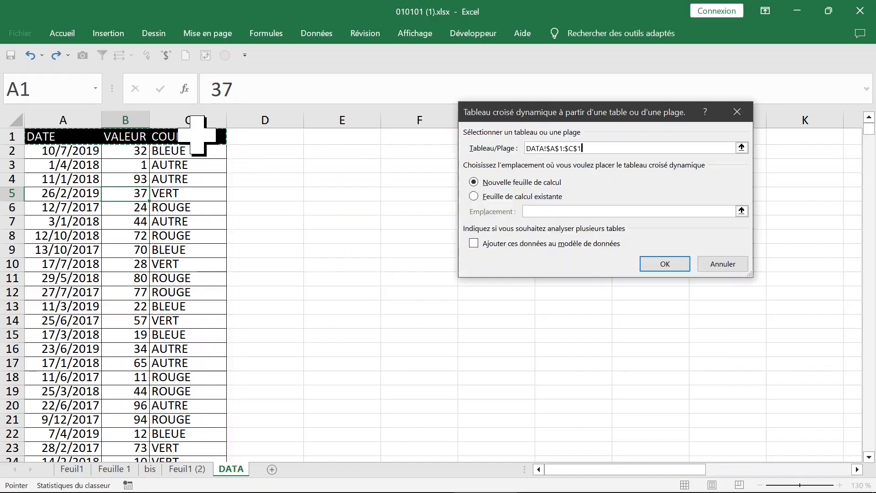
key(ctrl+shift+Down)
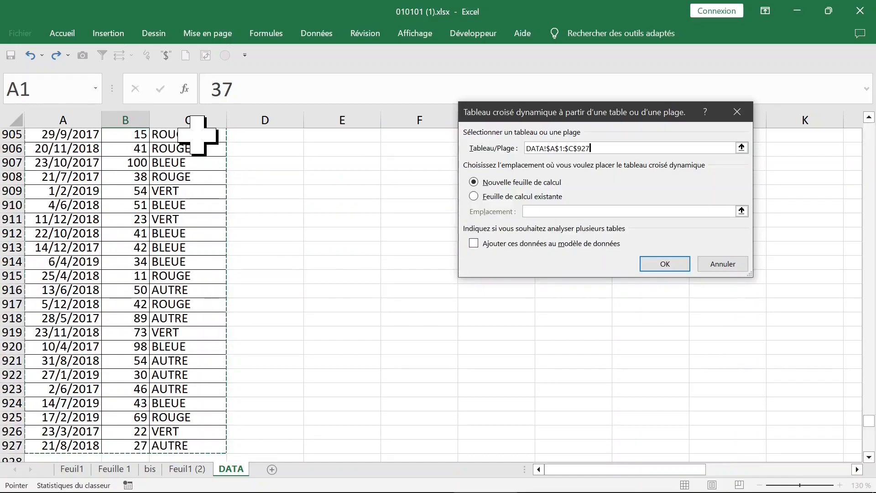
click(512, 197)
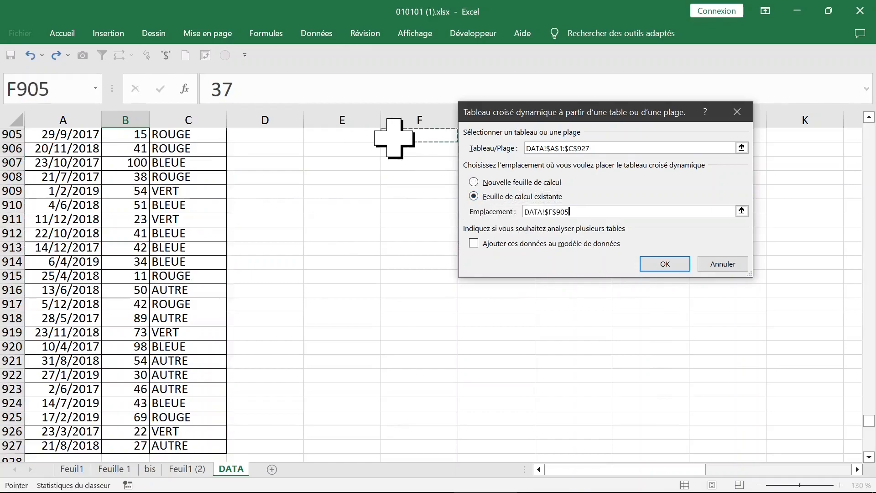
click(665, 264)
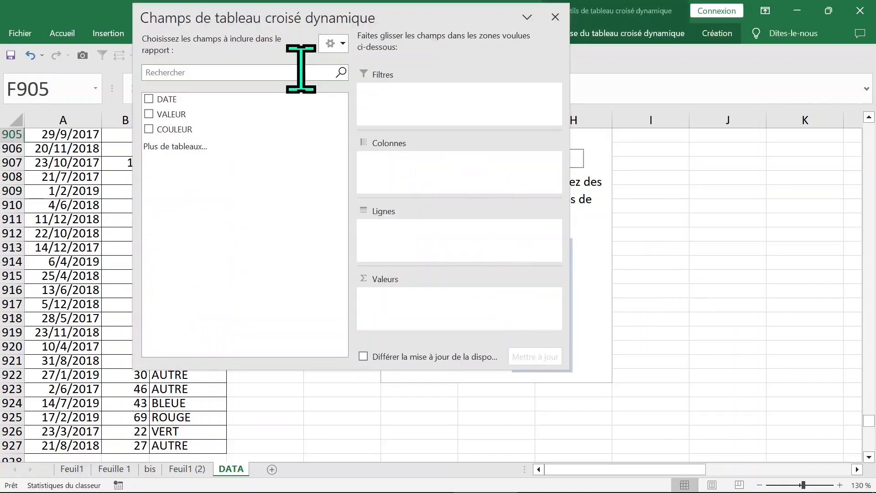
Add COULEUR as the row field and the sum of VALEUR as the value field, and close the field list.
drag(276, 23, 493, 80)
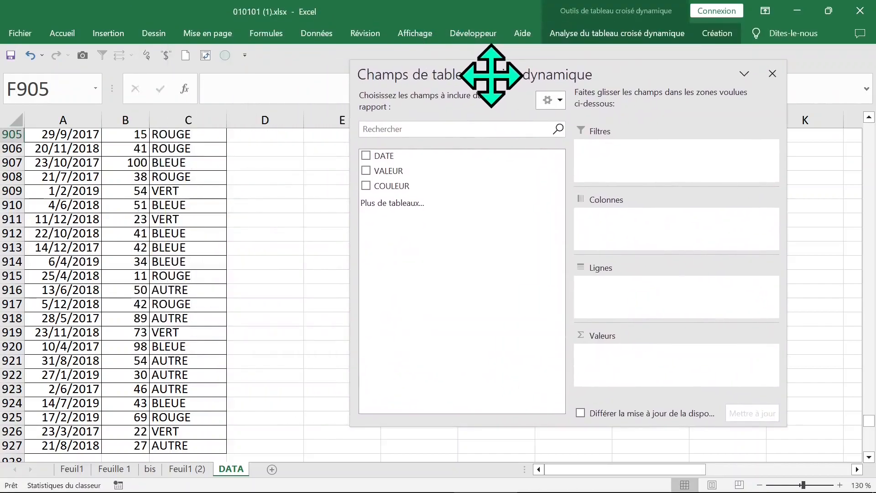
click(365, 186)
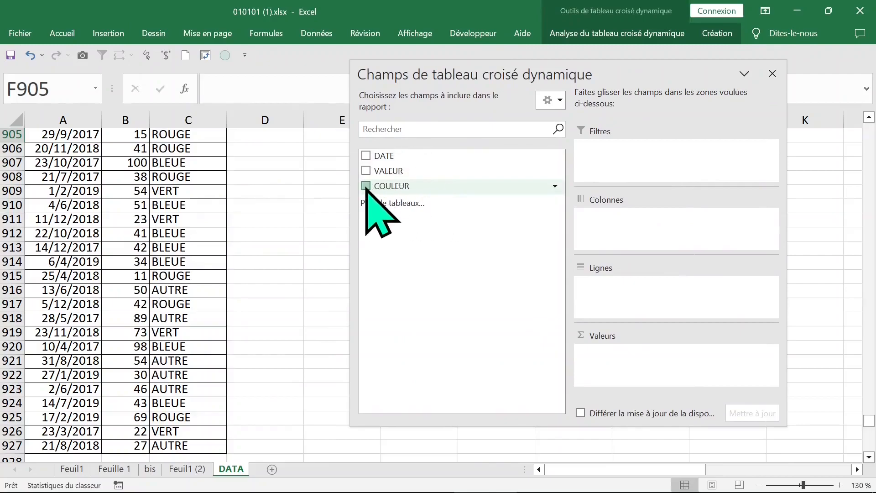
click(366, 171)
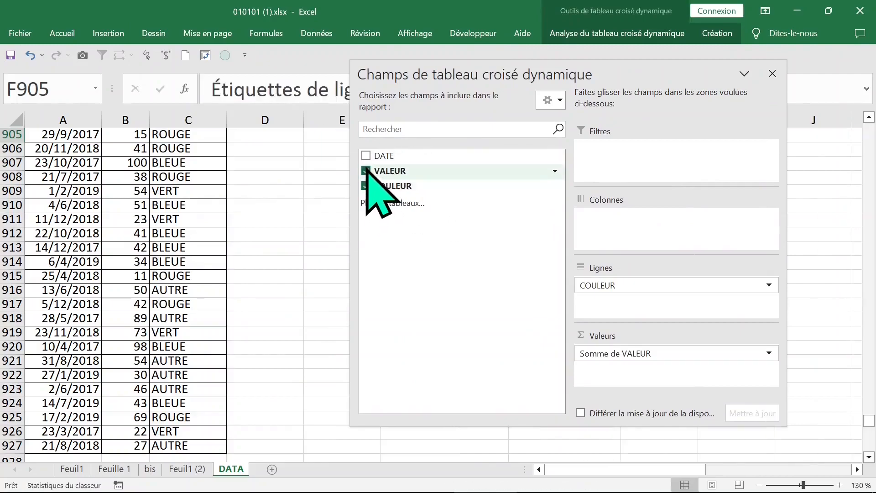
click(771, 73)
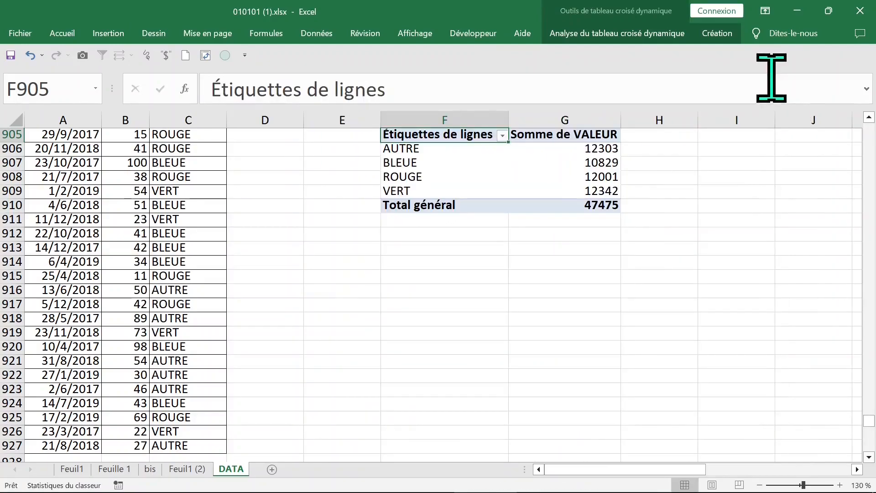
Move the whole pivot table from F905:G910 to cell F1 of the DATA sheet.
click(503, 275)
scroll(524, 241, up, 4)
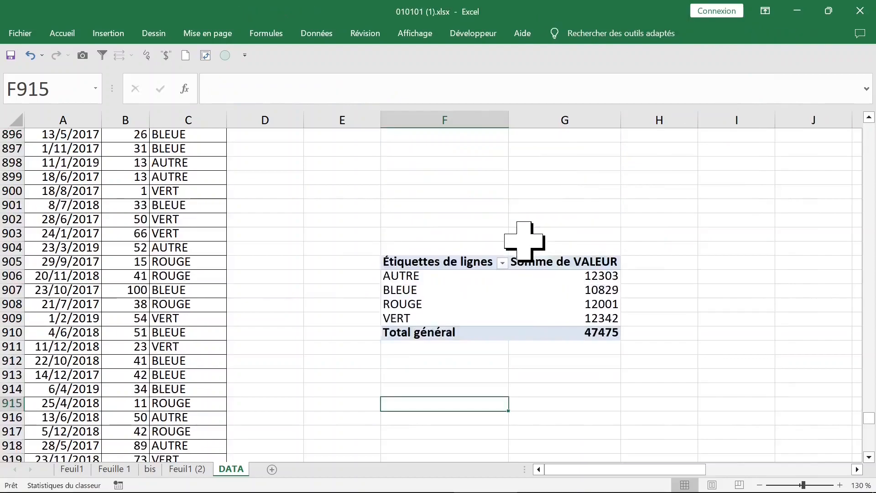
drag(417, 303, 591, 373)
key(ctrl+x)
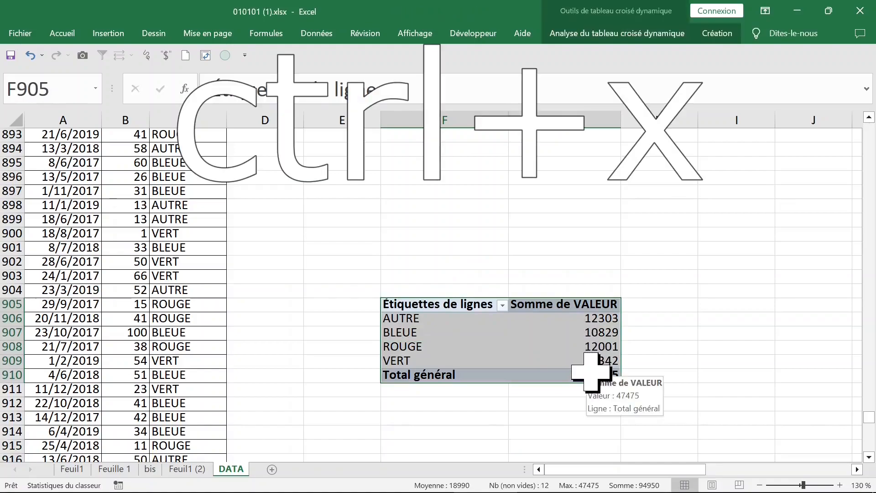
key(ctrl+Home)
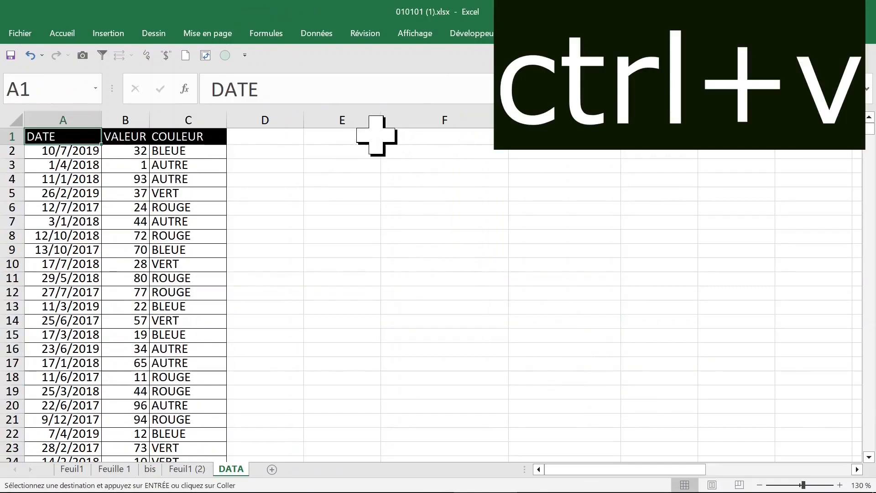
click(398, 136)
key(ctrl+v)
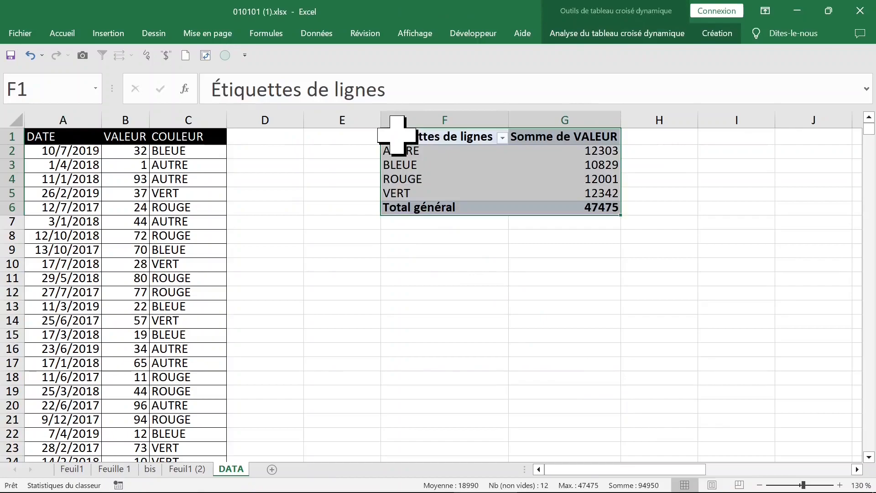
click(441, 137)
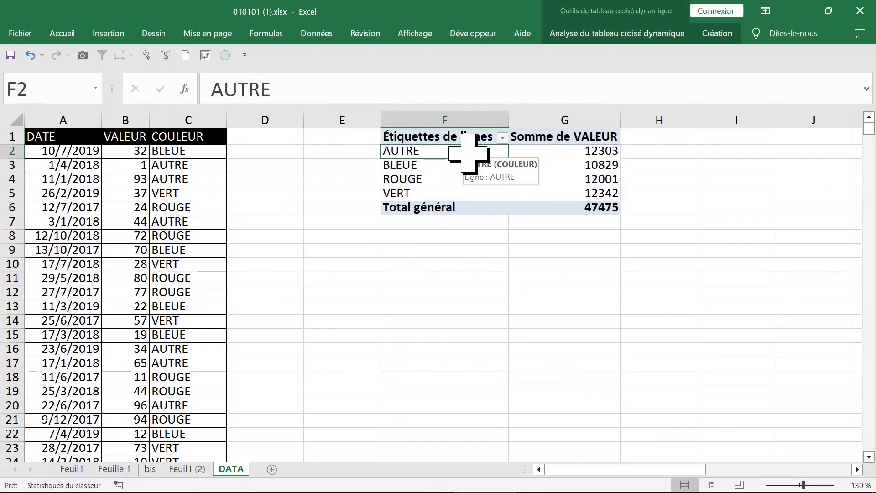
drag(449, 137, 552, 207)
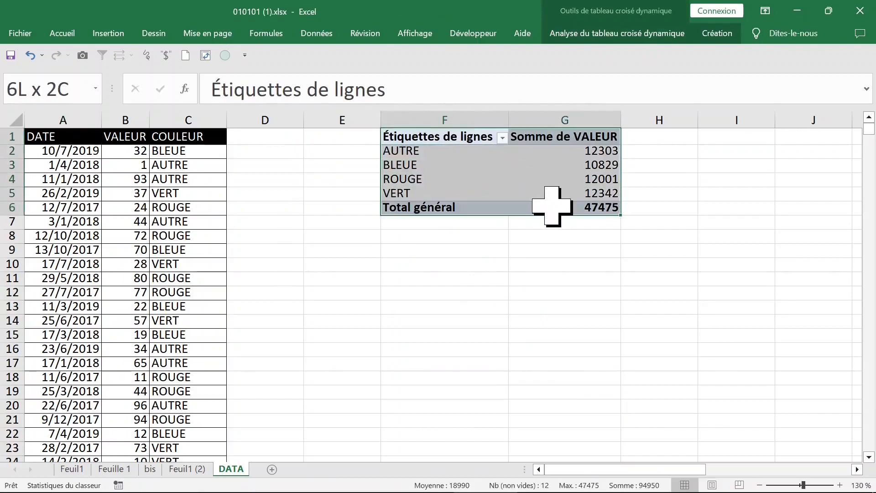
click(567, 162)
click(569, 149)
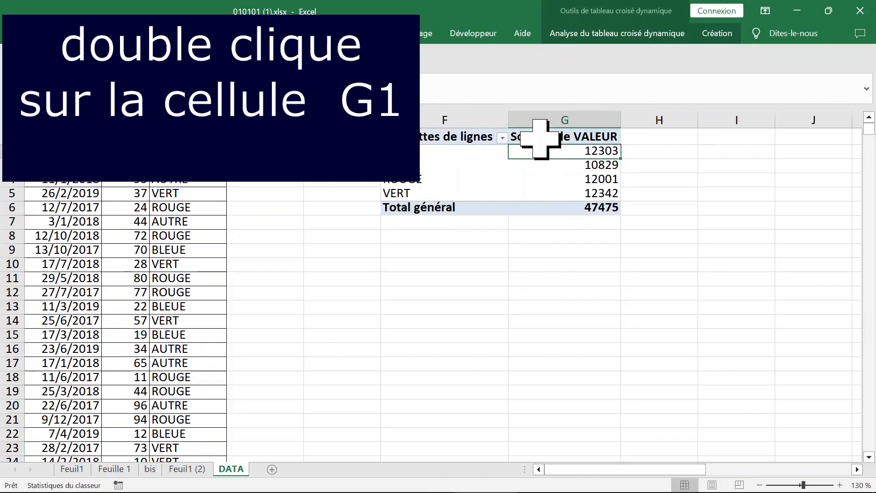
Summarize the pivot table's VALEUR field by Max.
double_click(544, 137)
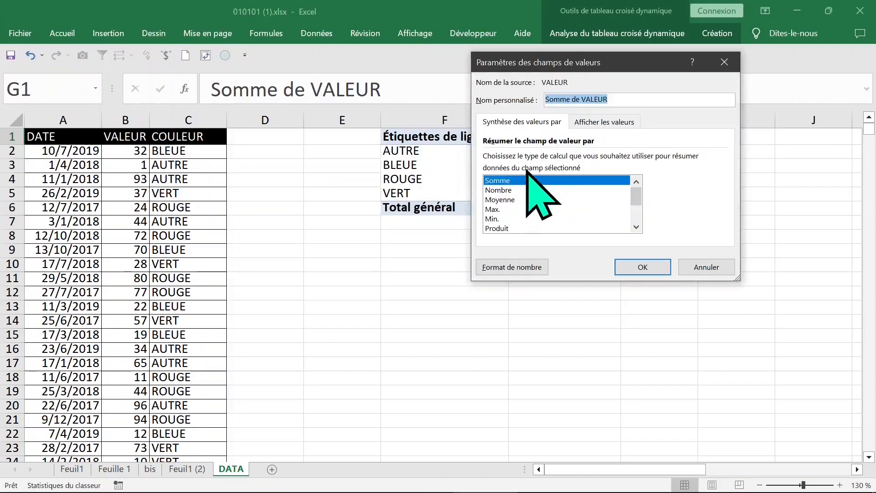
click(511, 209)
click(640, 262)
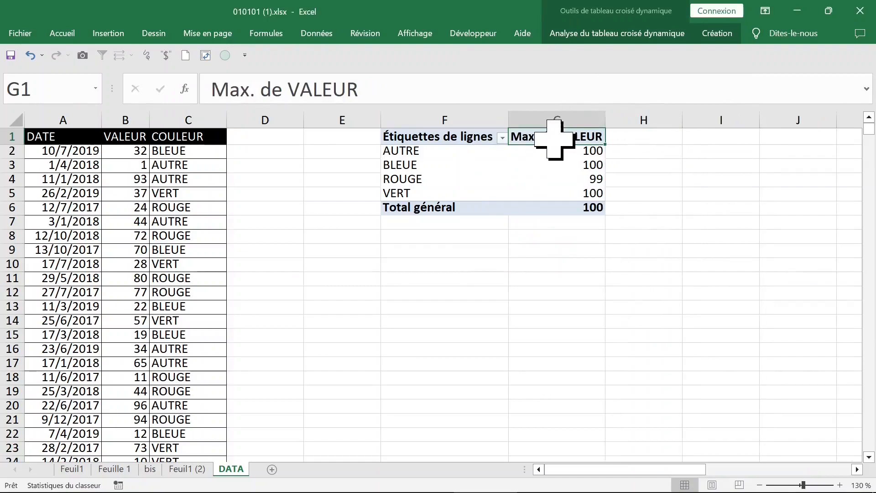
Change the summary calculation of the VALEUR field to Min.
double_click(554, 136)
drag(610, 66, 234, 59)
click(121, 213)
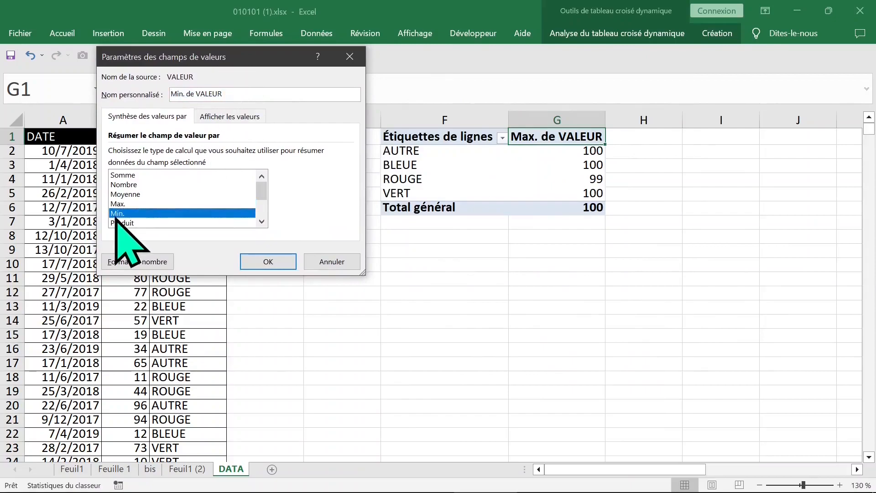
click(264, 261)
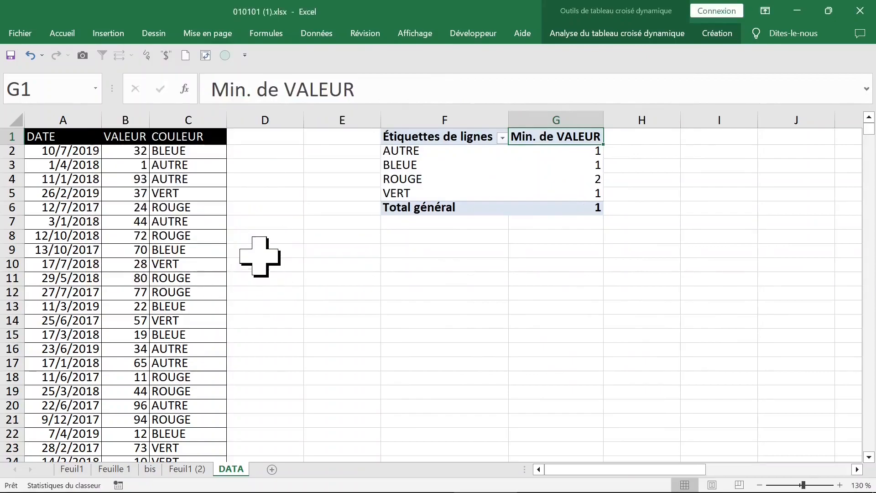
Change the summary calculation of the VALEUR field to Moyenne.
double_click(532, 142)
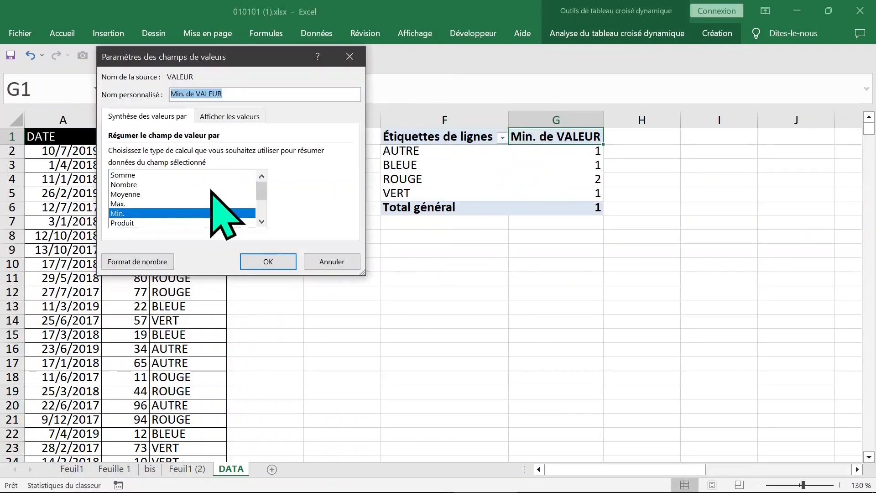
click(124, 194)
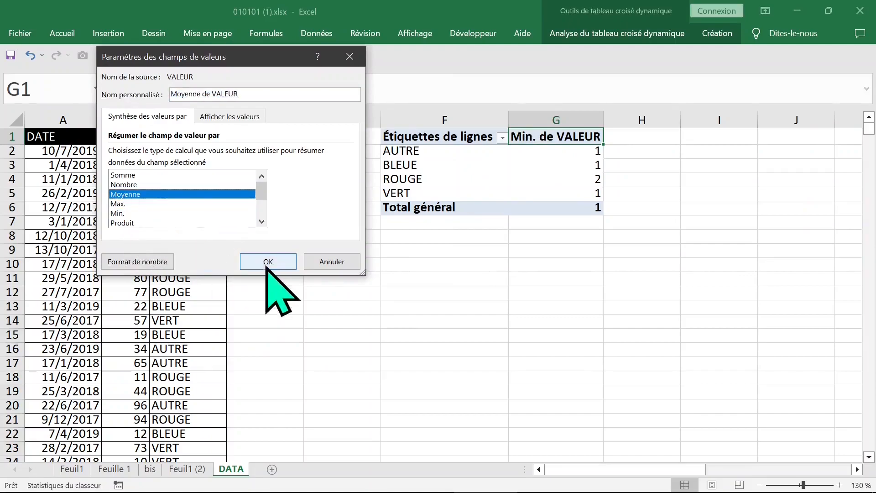
click(268, 261)
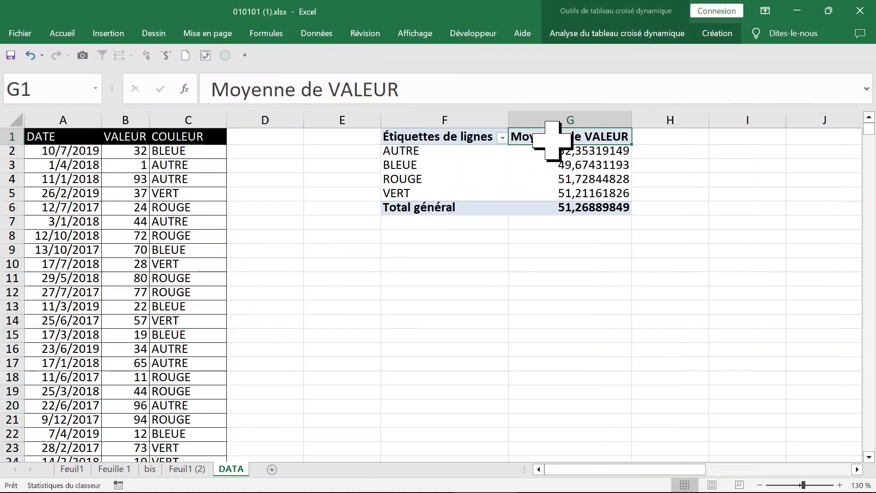
Format the averaged VALEUR figures with the Nombre category and 0 decimal places.
right_click(556, 154)
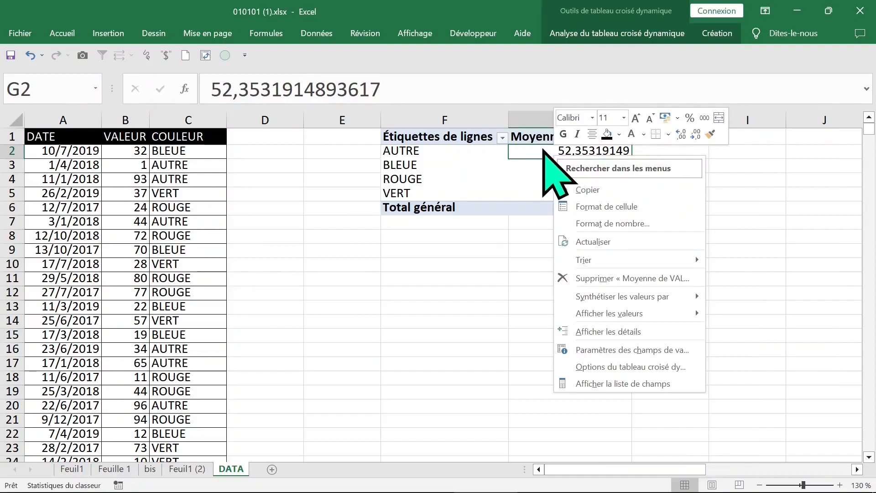
click(577, 223)
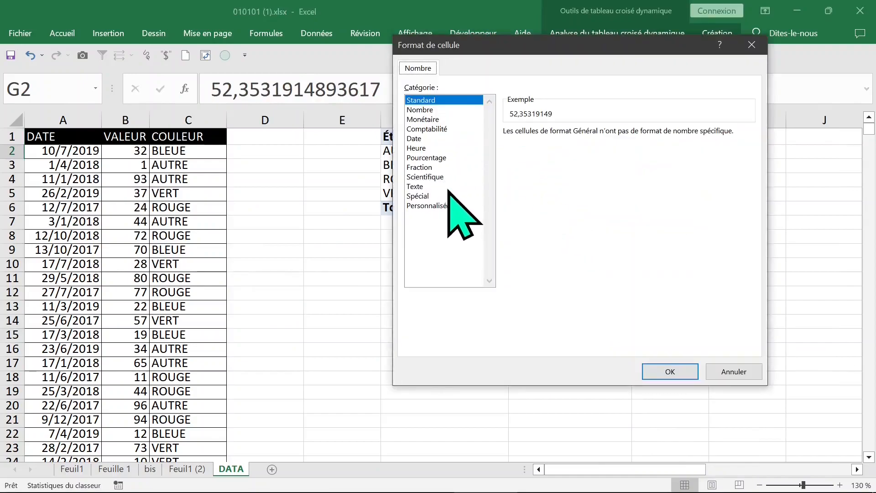
click(421, 109)
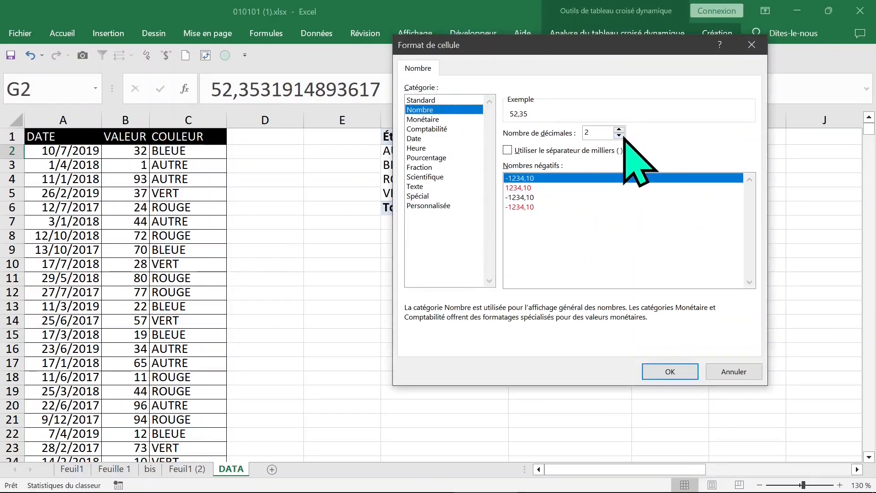
click(670, 371)
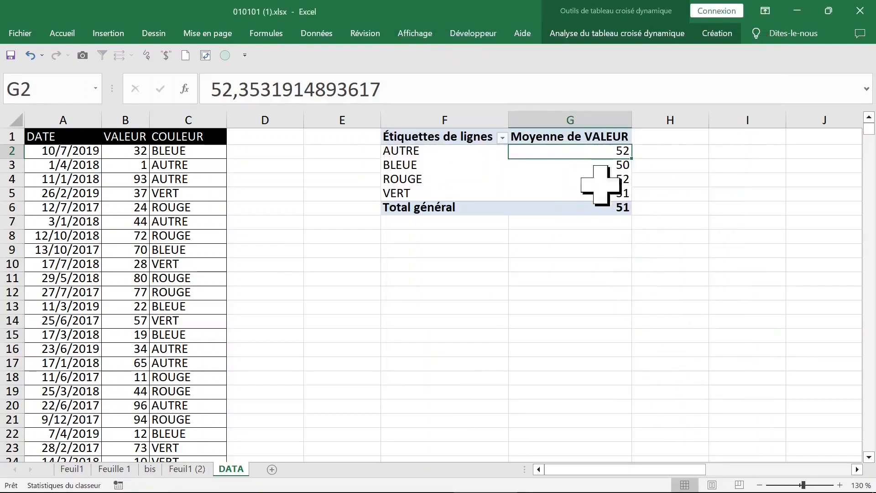
Set the summary calculation of the VALEUR field back to Somme.
double_click(568, 136)
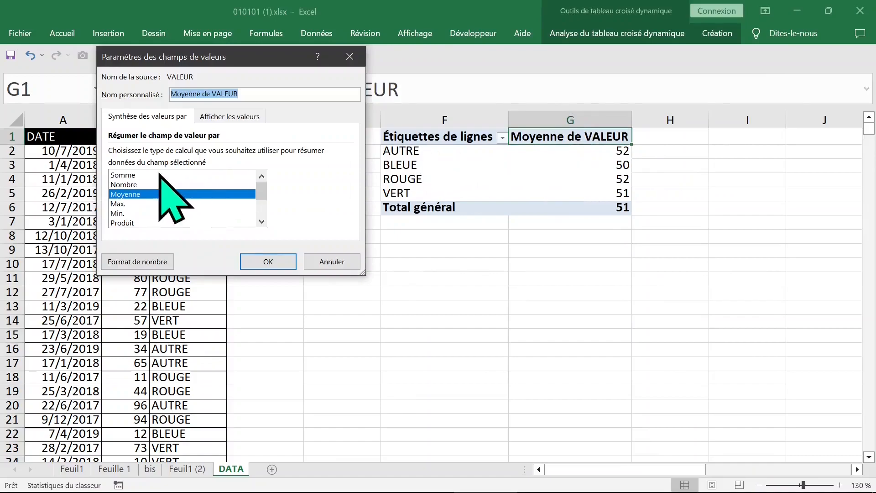
click(130, 175)
click(267, 261)
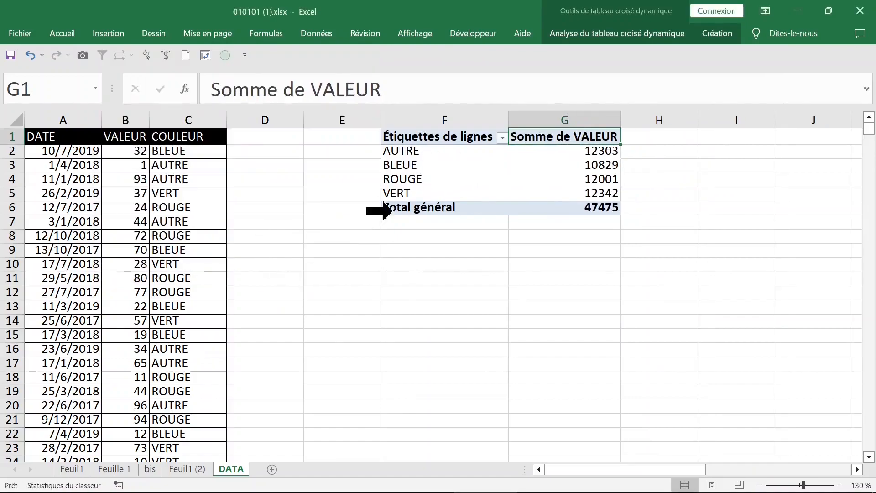
Display the field list, remove VALEUR and COULEUR from the pivot table, and add DATE as the row field.
click(538, 178)
click(541, 166)
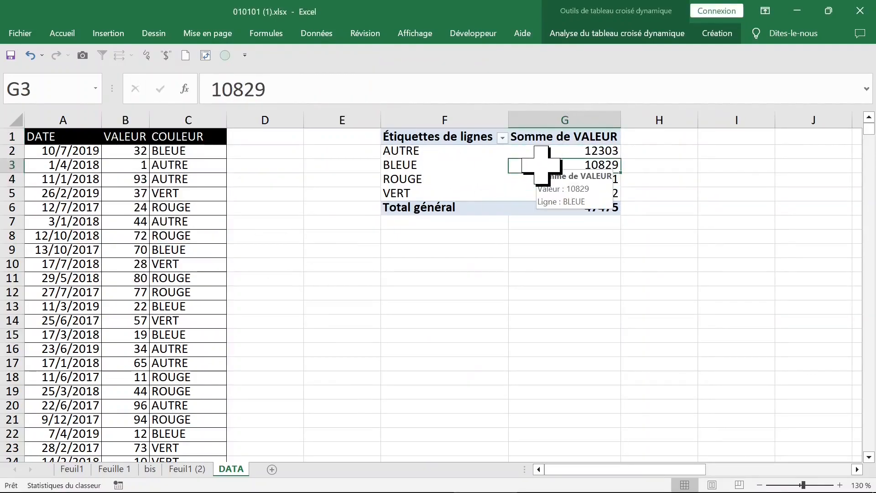
right_click(540, 166)
click(607, 379)
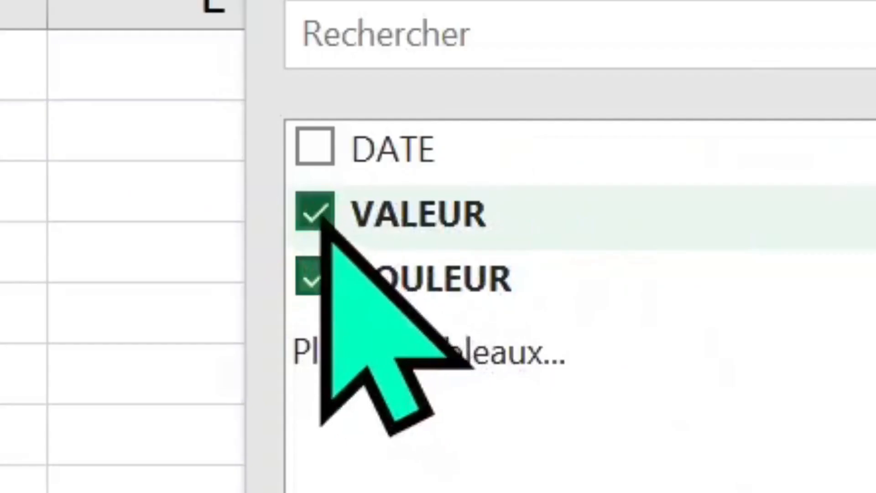
click(315, 210)
click(314, 275)
click(315, 146)
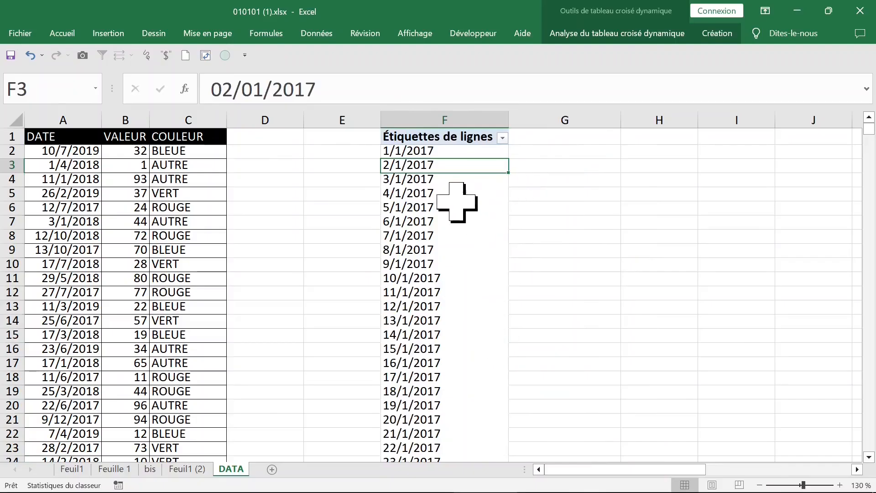
Reopen the pivot table's field list and place the COULEUR field in the columns area.
click(456, 202)
click(452, 182)
click(617, 32)
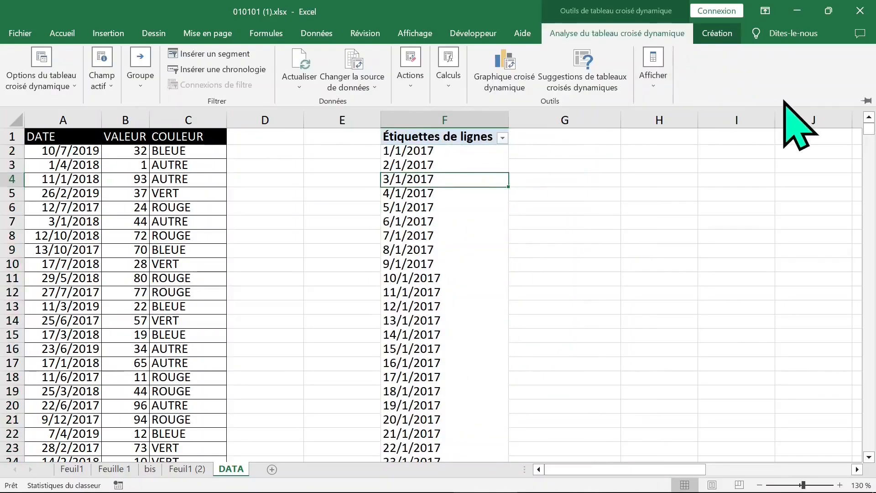
click(653, 68)
click(657, 135)
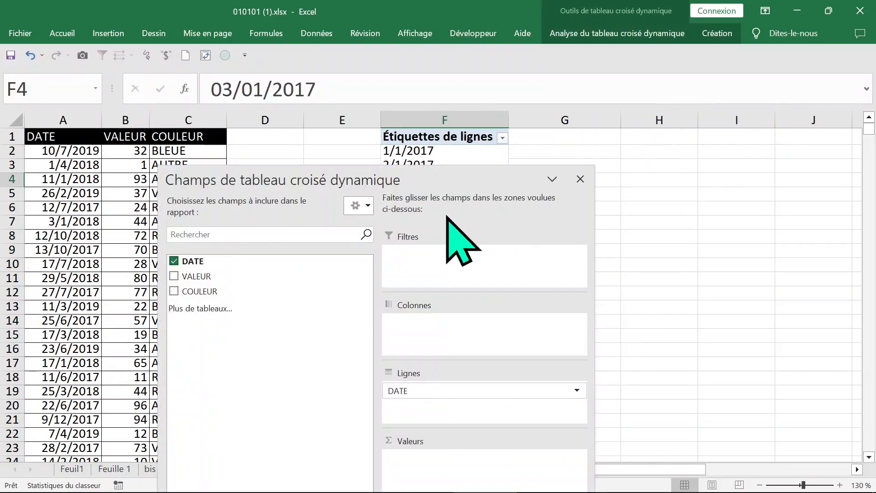
drag(430, 179, 271, 84)
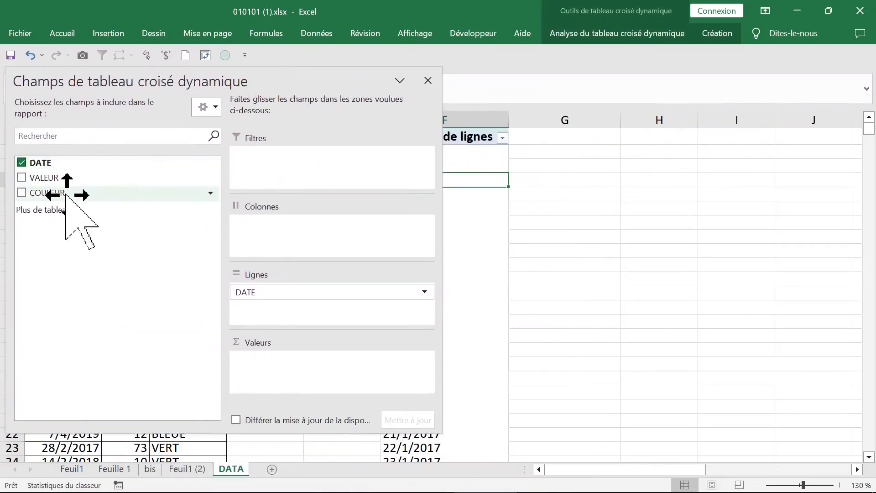
drag(50, 195, 288, 246)
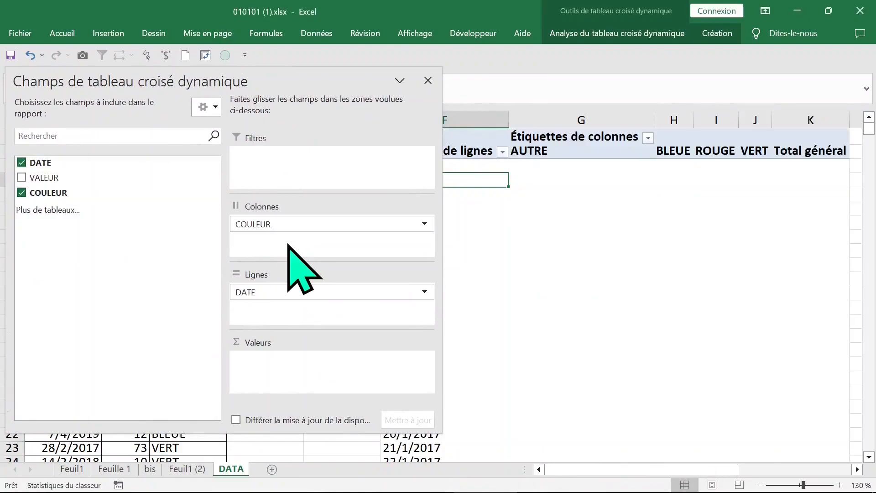
Add the VALEUR field to the pivot table's values area and close the field list.
drag(80, 178, 288, 360)
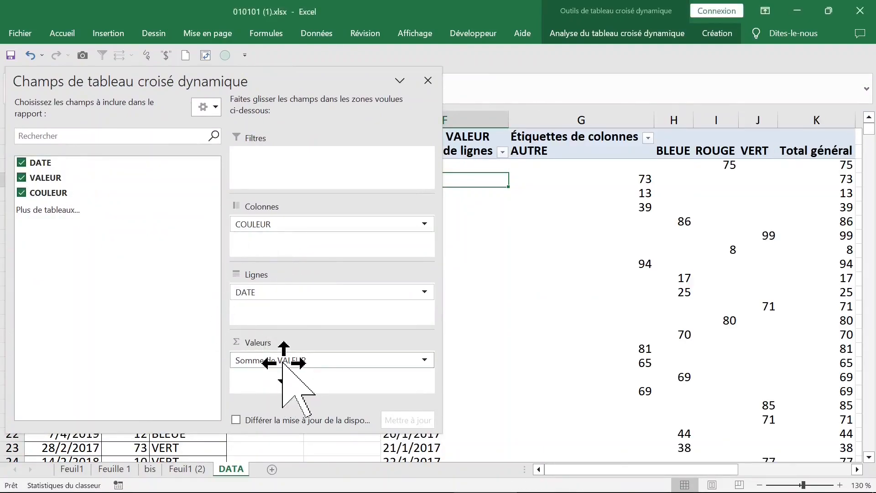
click(427, 80)
click(571, 241)
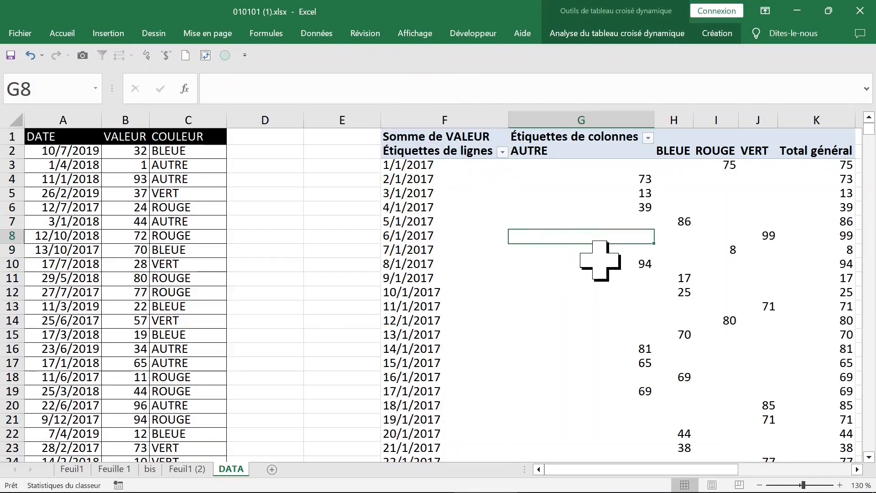
click(642, 195)
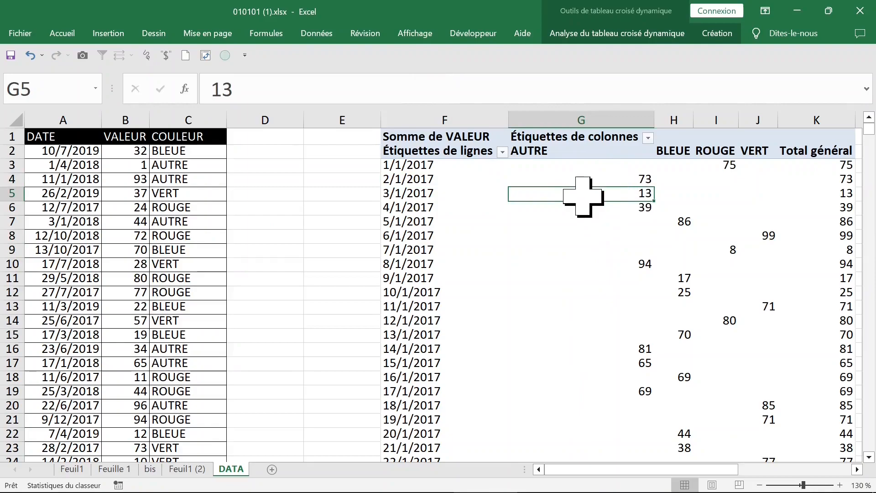
Group the DATE row labels by Années only, deselecting Mois.
right_click(444, 182)
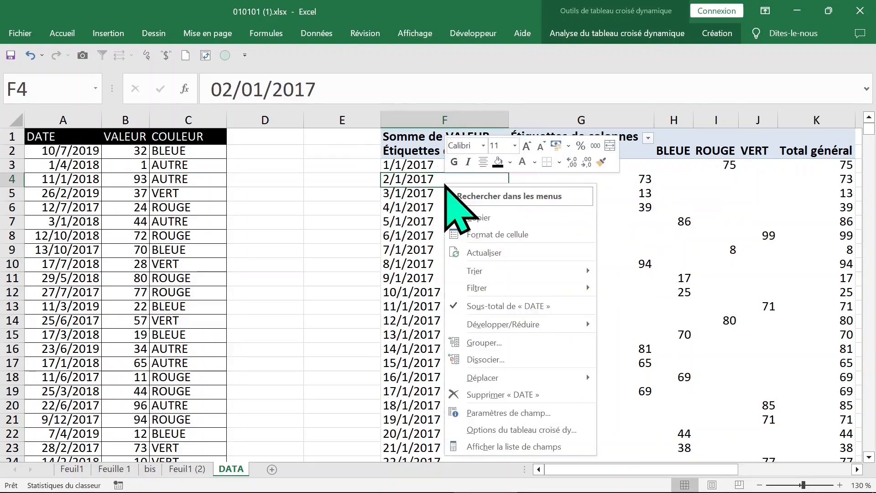
click(483, 343)
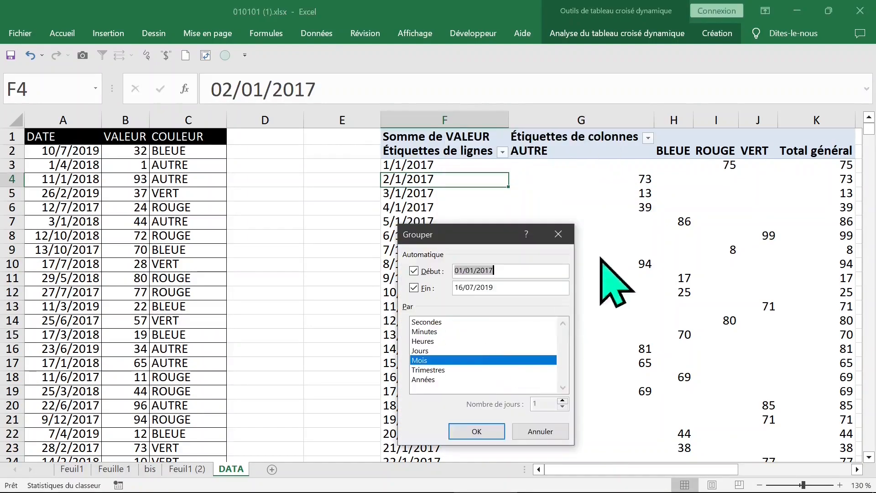
drag(482, 245, 518, 131)
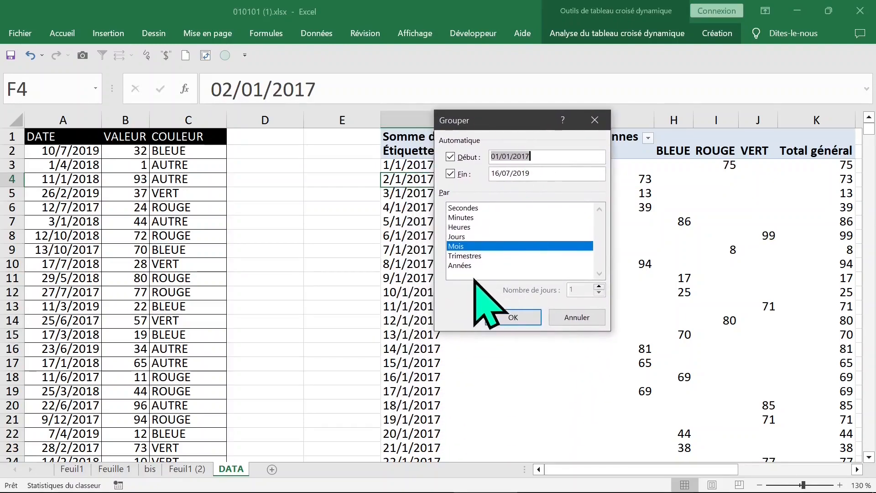
click(470, 265)
click(475, 247)
click(513, 317)
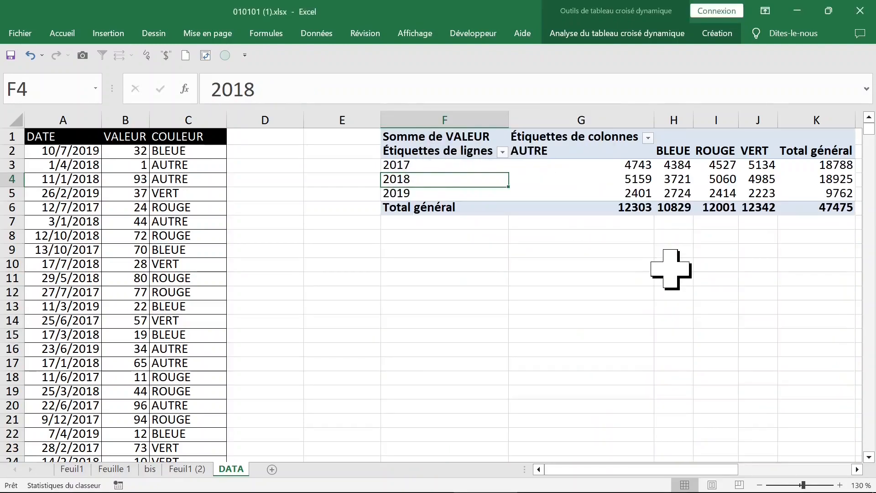
Narrow the empty column D between the source data and the pivot table.
click(273, 119)
drag(303, 120, 251, 122)
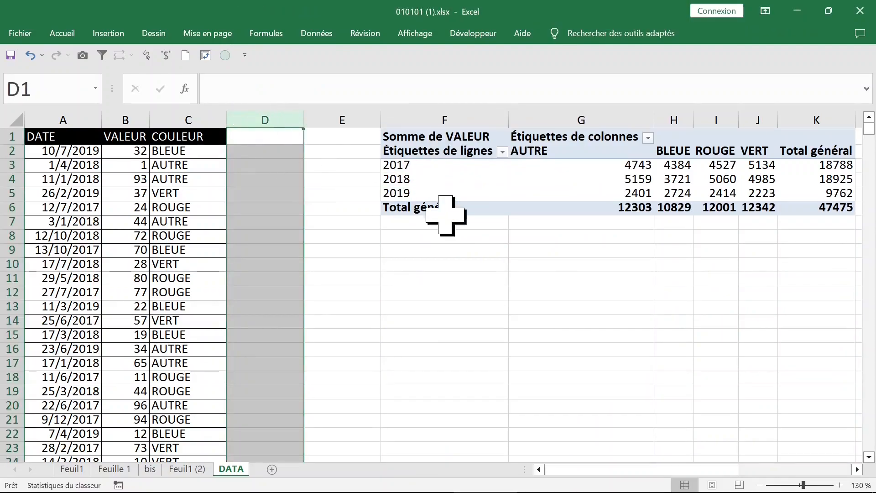
click(589, 205)
click(570, 165)
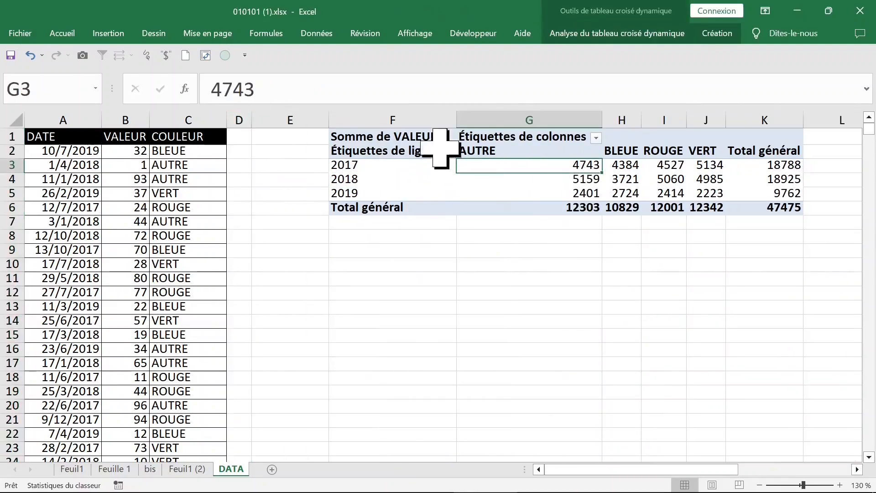
click(406, 136)
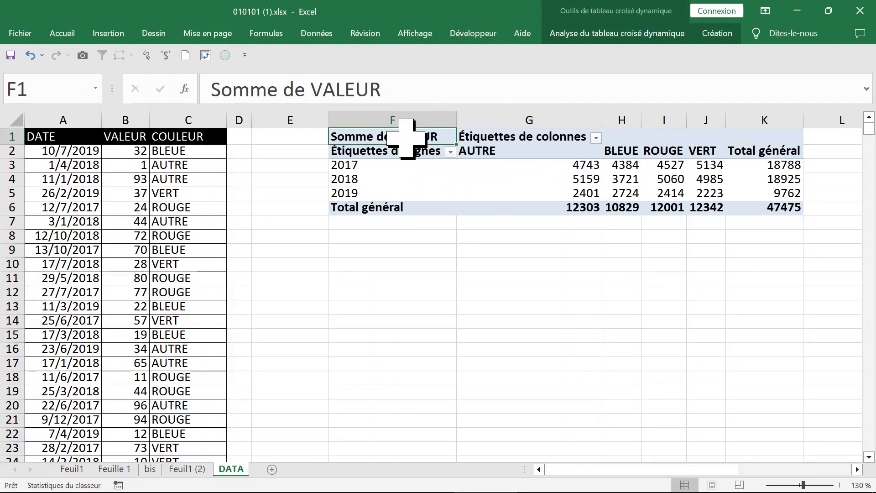
Check the row labels filter without changing it, and filter the column labels to exclude AUTRE, keeping BLEUE, ROUGE and VERT.
click(449, 152)
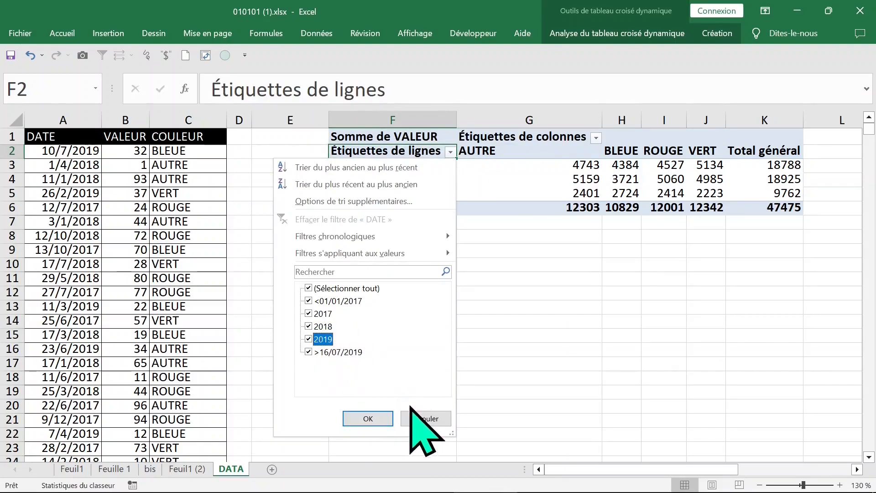
click(421, 418)
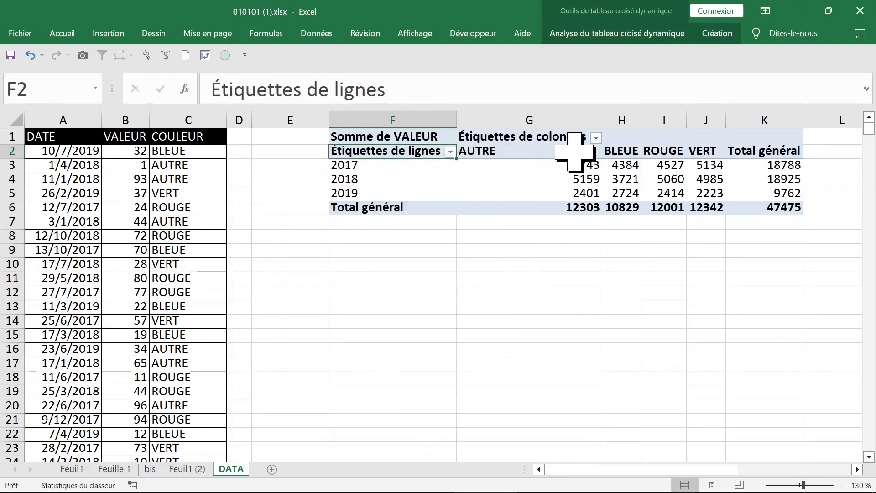
click(596, 137)
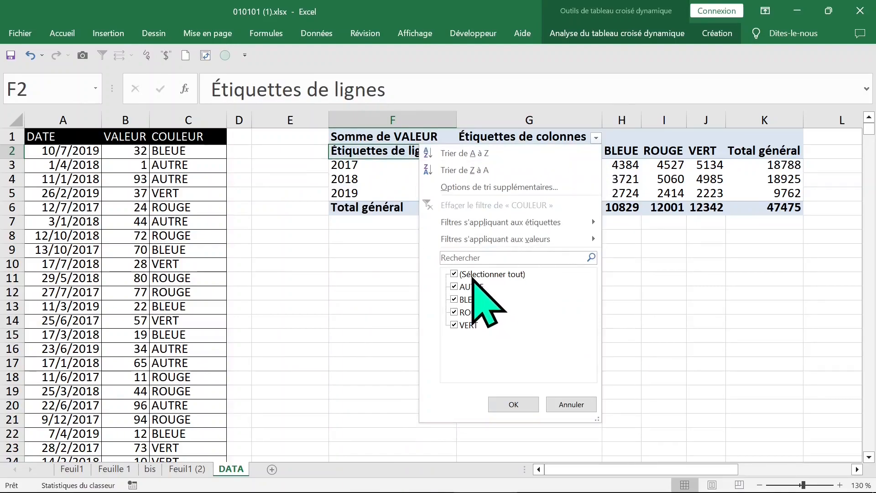
click(454, 275)
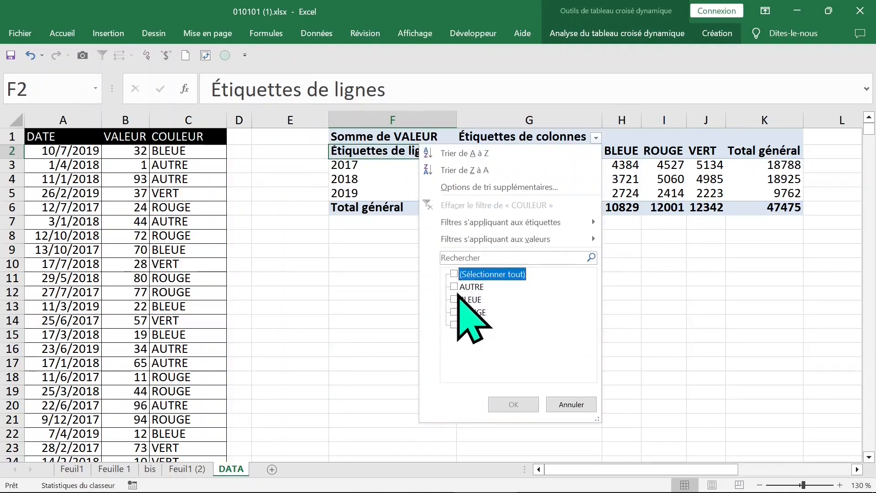
click(458, 299)
click(460, 325)
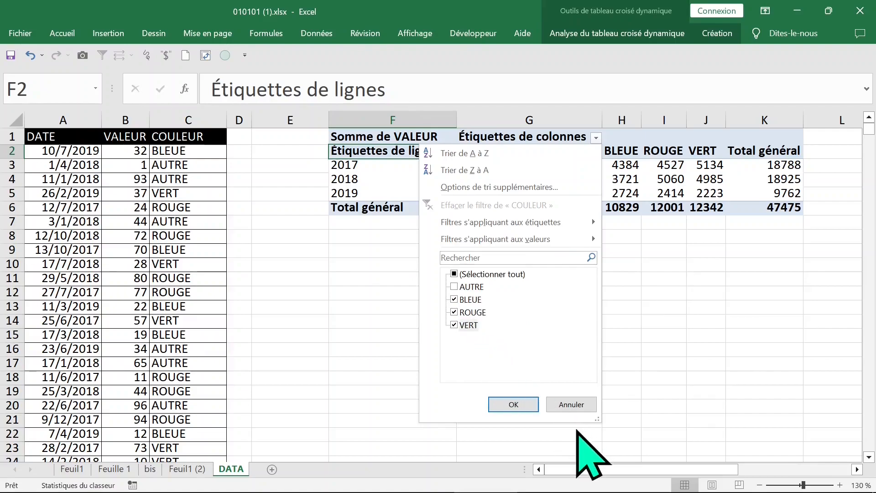
click(524, 404)
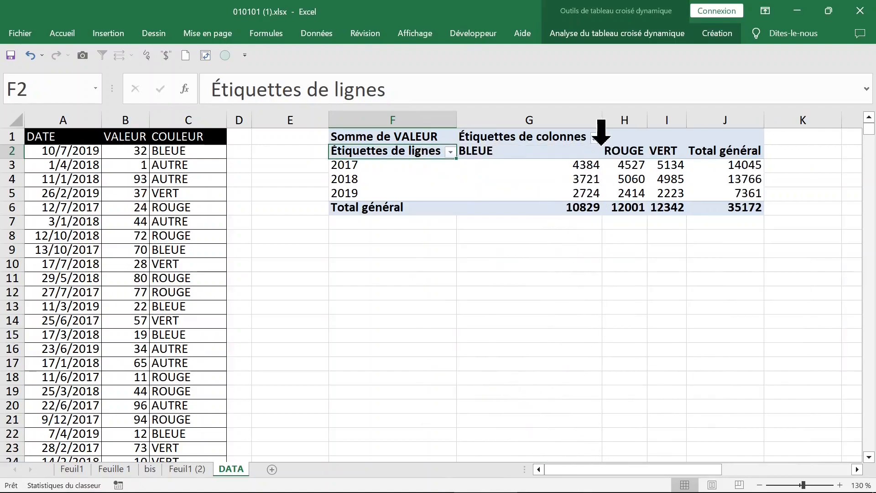
Select all colours again in the column labels filter.
click(596, 138)
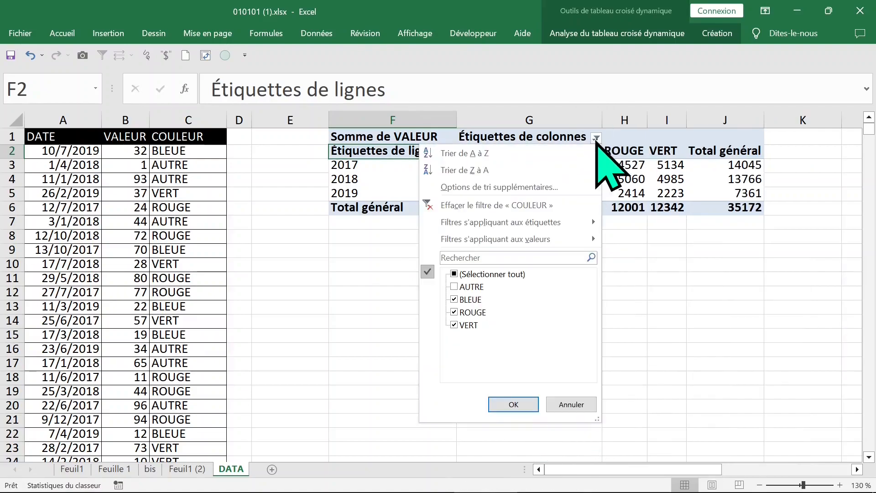
click(454, 273)
click(514, 404)
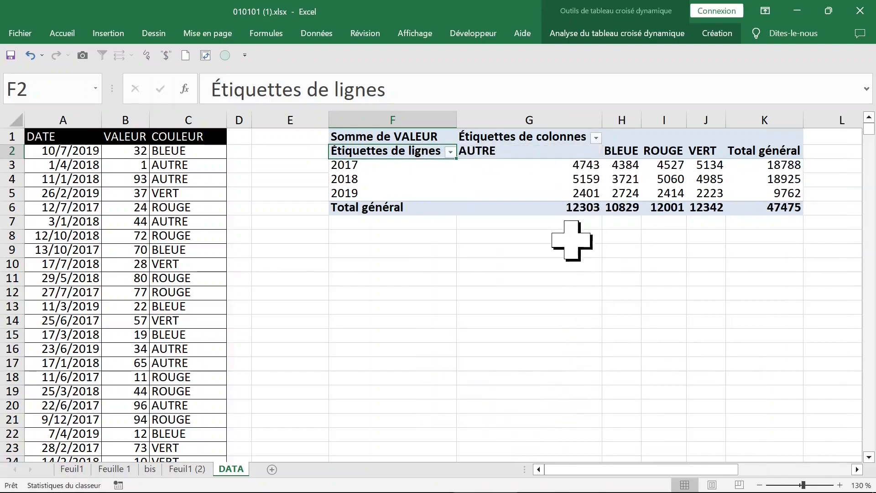
Ungroup the year row labels back to individual dates.
click(513, 167)
right_click(506, 166)
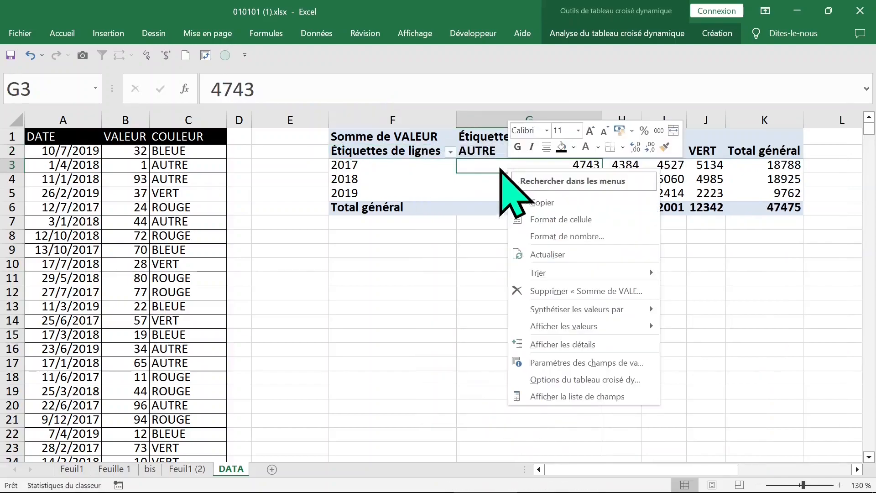
key(Escape)
click(365, 165)
right_click(364, 166)
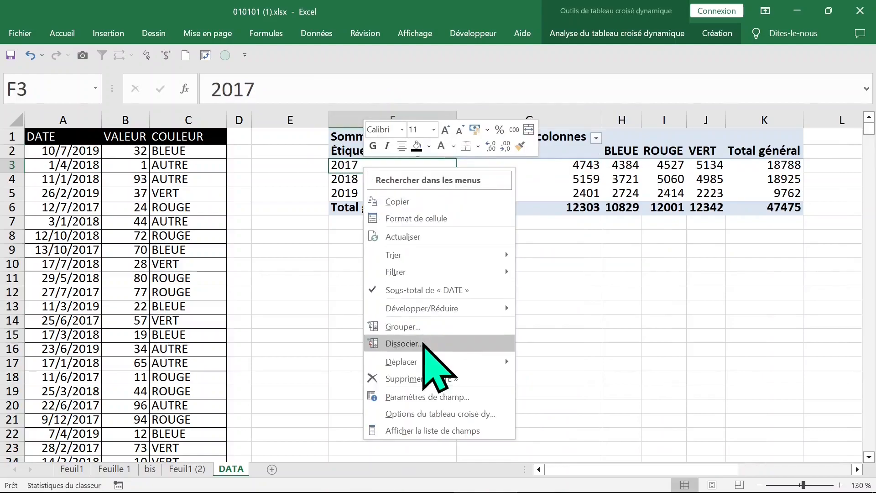
click(424, 344)
Group the DATE row labels by Trimestres and Années.
right_click(382, 211)
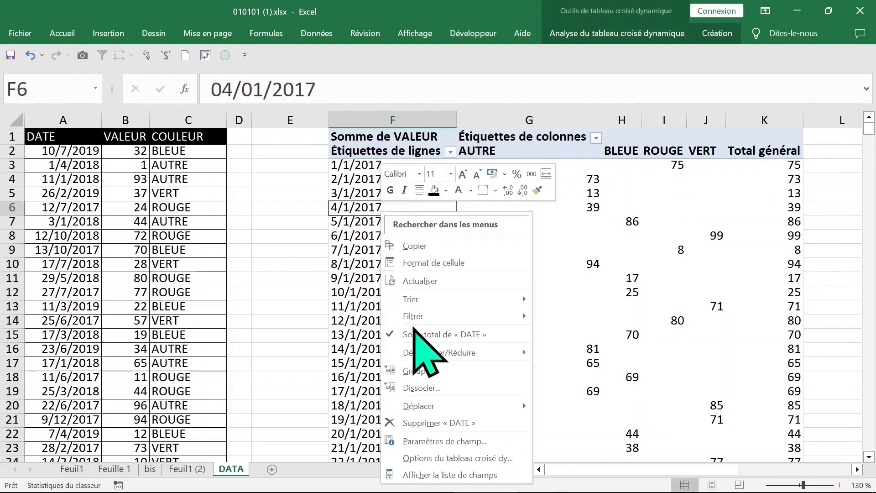
click(420, 371)
click(629, 225)
click(636, 215)
click(639, 207)
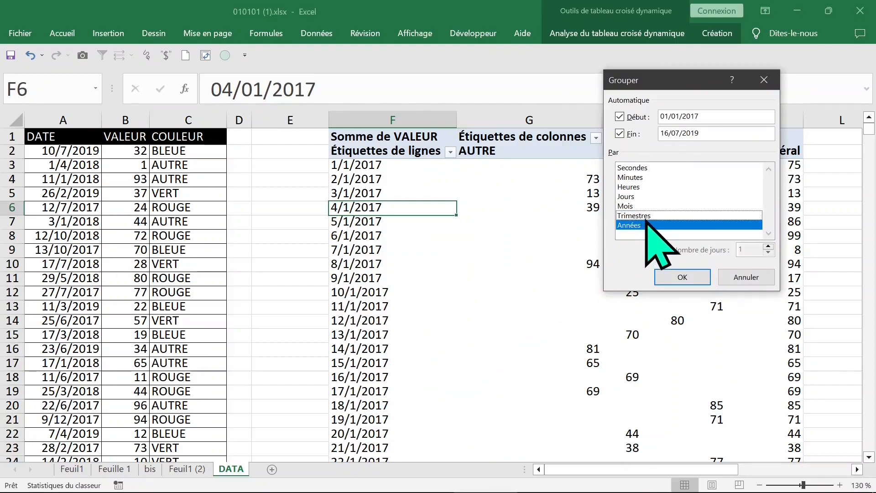
click(682, 277)
Reopen the field list, place DATE above Années in the rows area, and close the list.
click(436, 184)
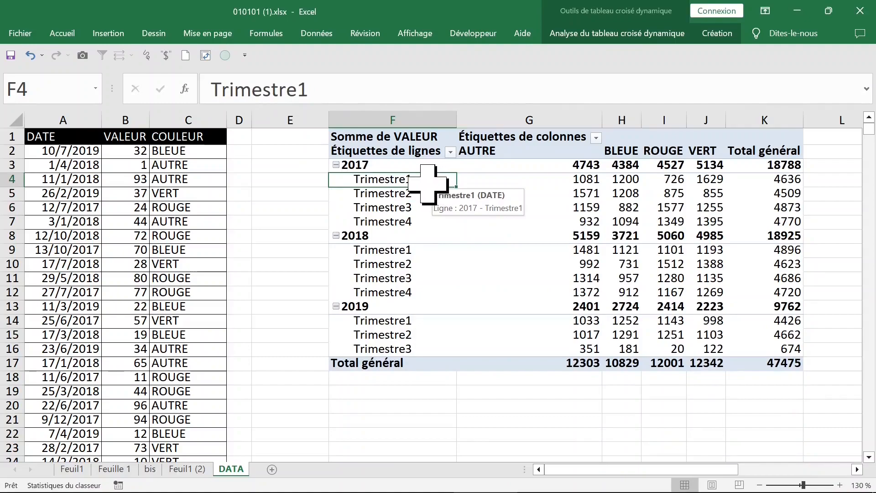
right_click(429, 184)
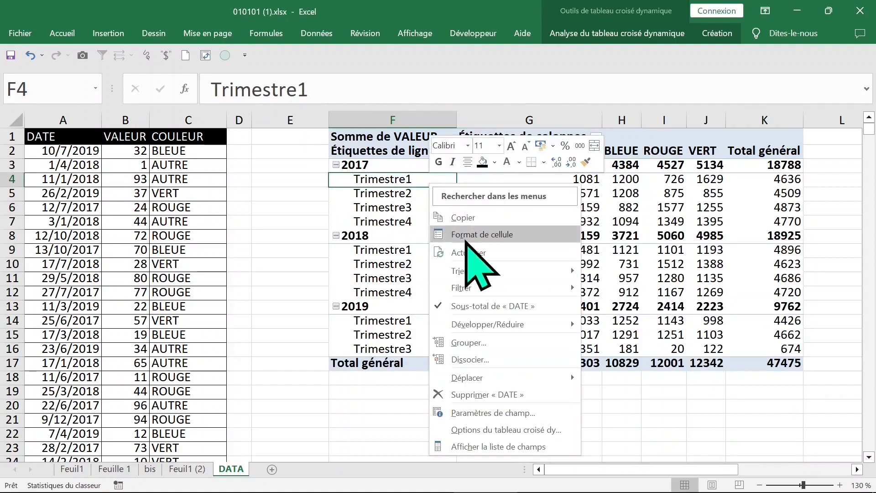
click(520, 446)
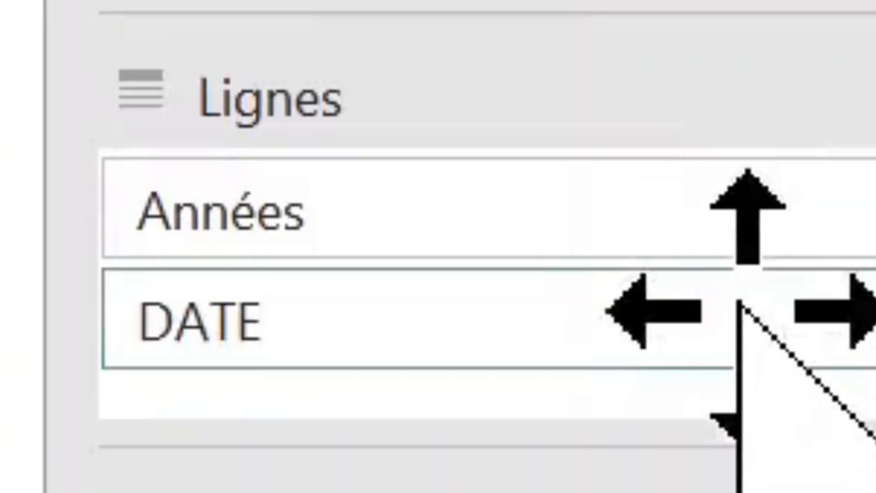
drag(331, 308, 341, 296)
drag(803, 244, 829, 99)
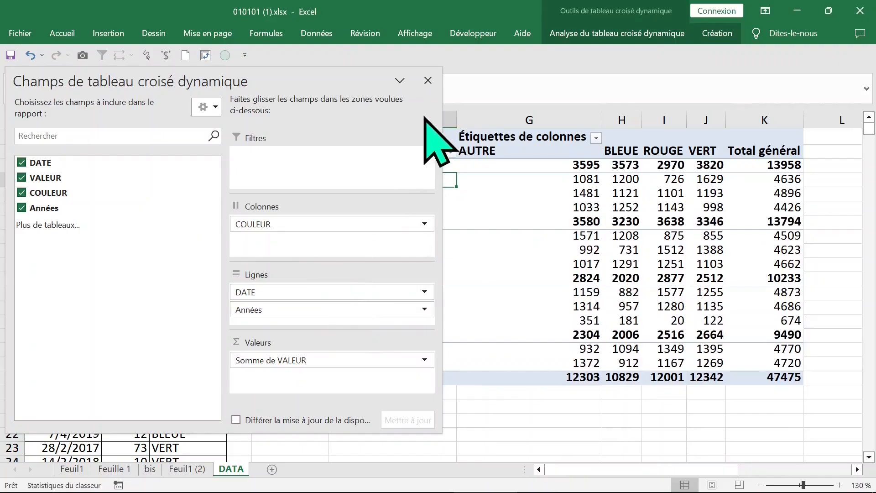
click(427, 80)
Change the pivot table's report layout to the tabular form.
click(716, 33)
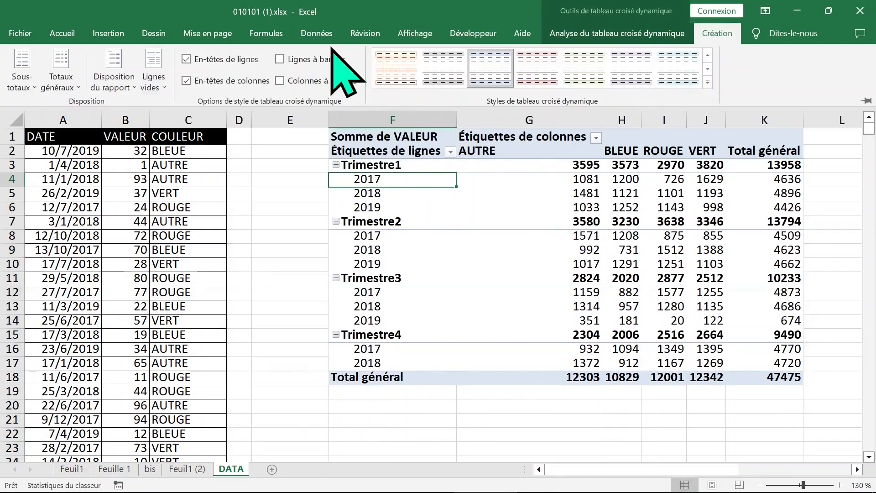
click(114, 75)
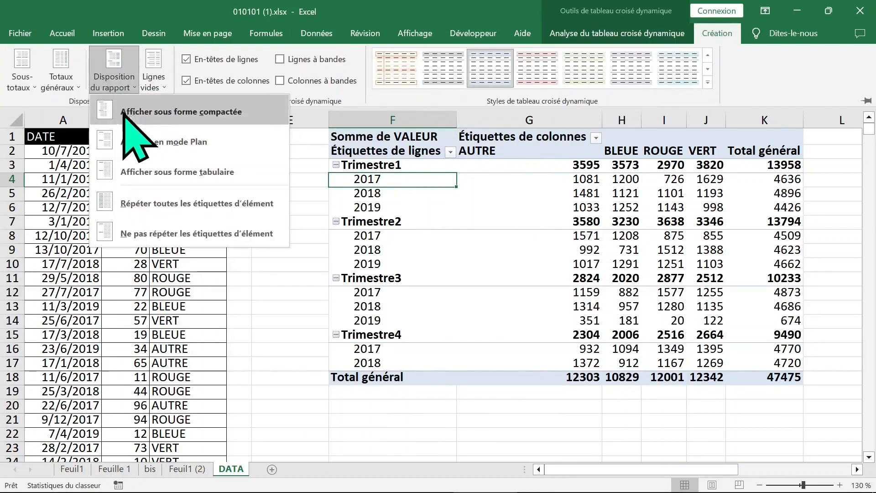
click(215, 177)
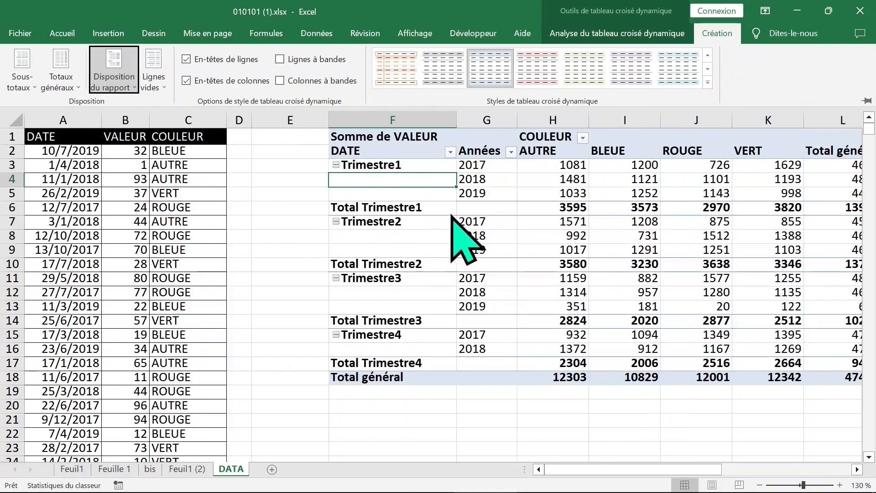
Collapse the Trimestre3 group in the DATE rows and expand it again.
click(415, 172)
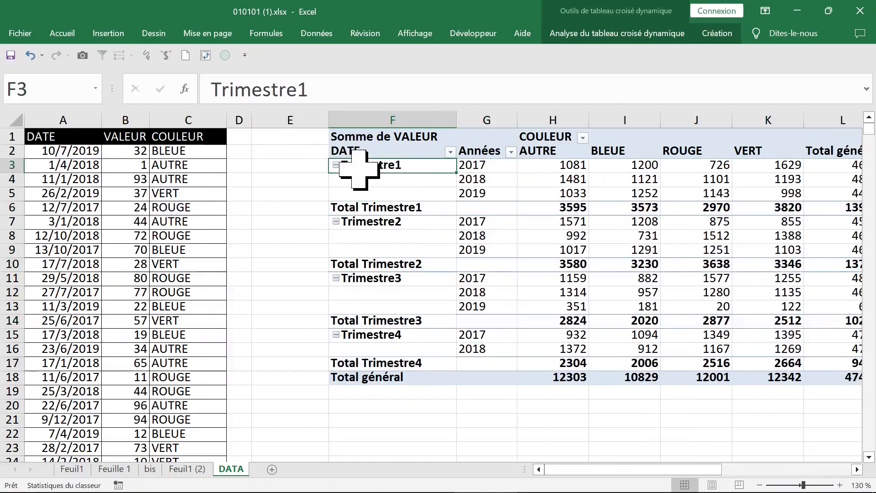
click(335, 166)
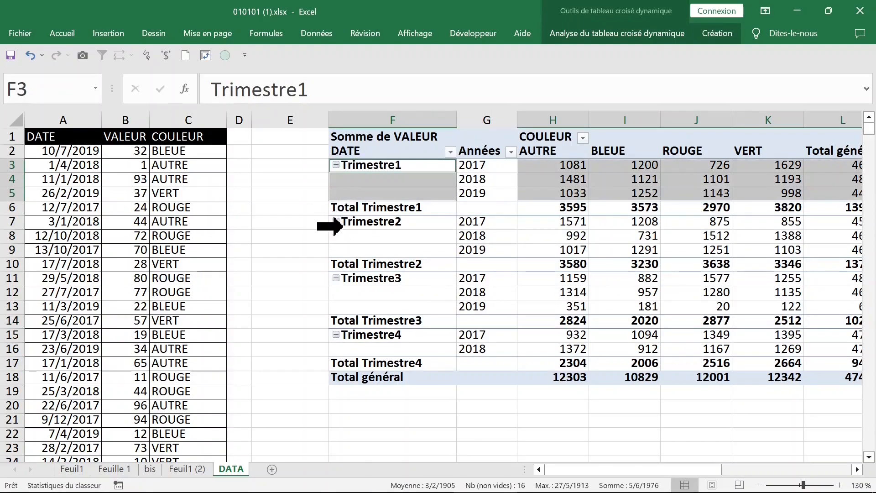
click(338, 225)
click(336, 277)
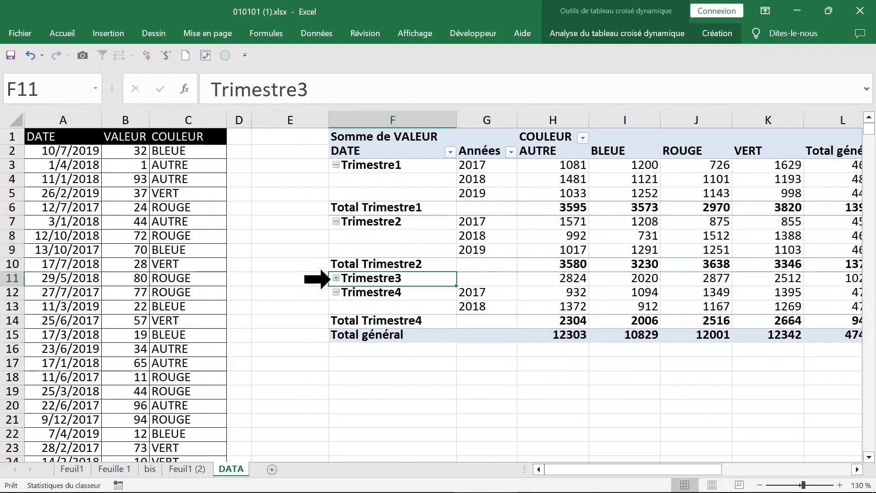
click(328, 278)
click(335, 277)
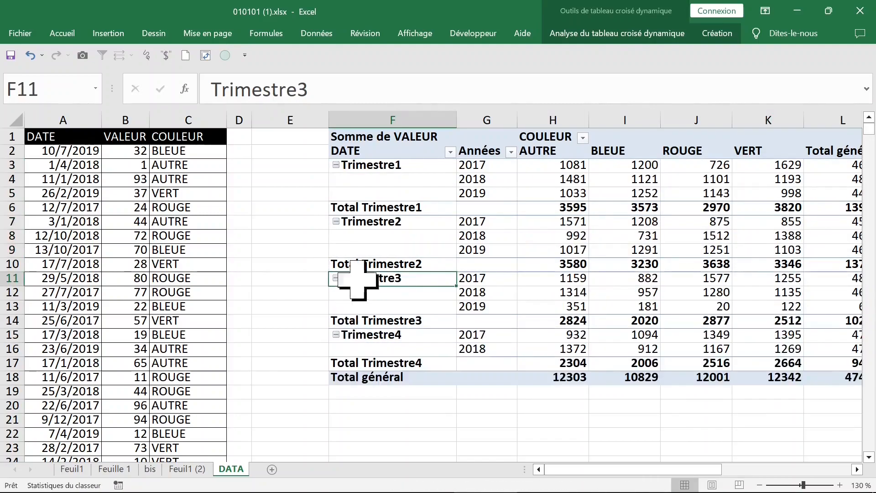
Reopen the pivot table's field list, place Années above DATE in the rows area, and close the list.
click(488, 180)
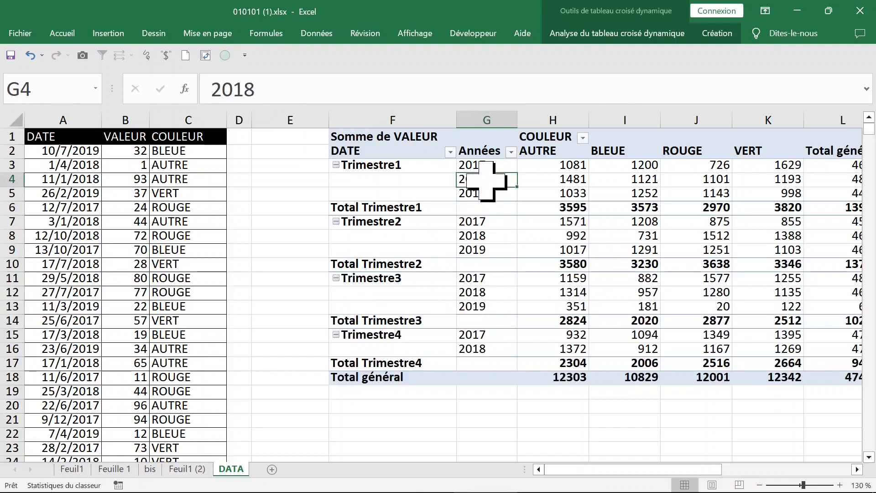
right_click(500, 179)
click(570, 442)
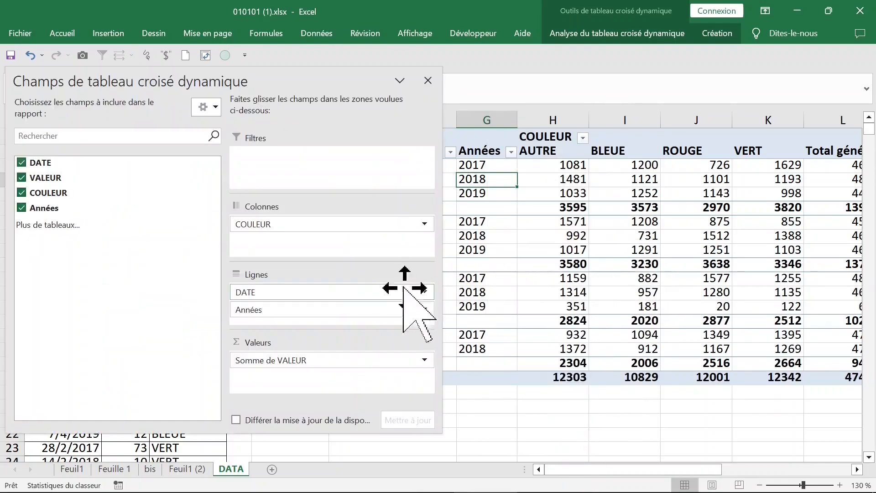
drag(343, 314, 359, 294)
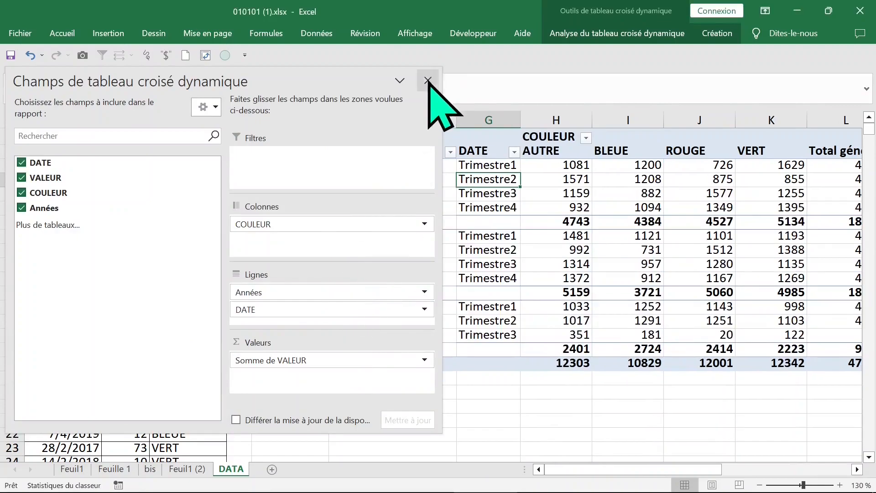
click(427, 80)
click(415, 183)
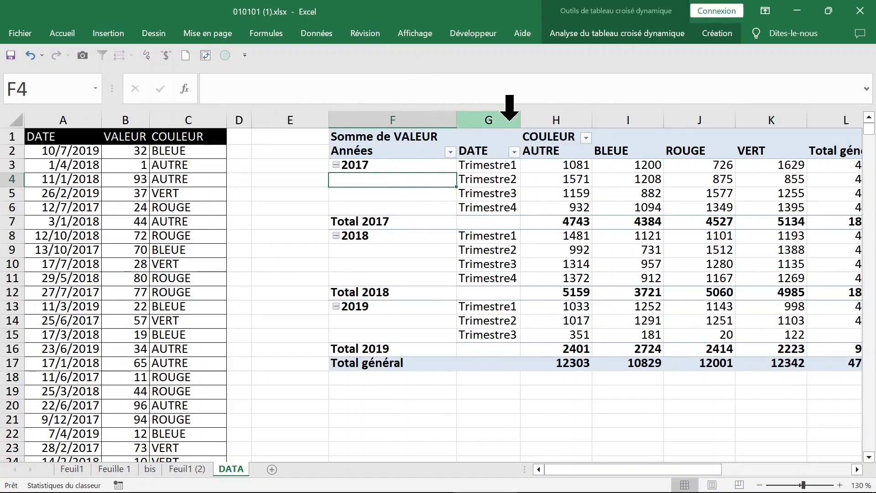
Autofit the widths of the BLEUE, ROUGE and VERT columns in the pivot table.
double_click(664, 120)
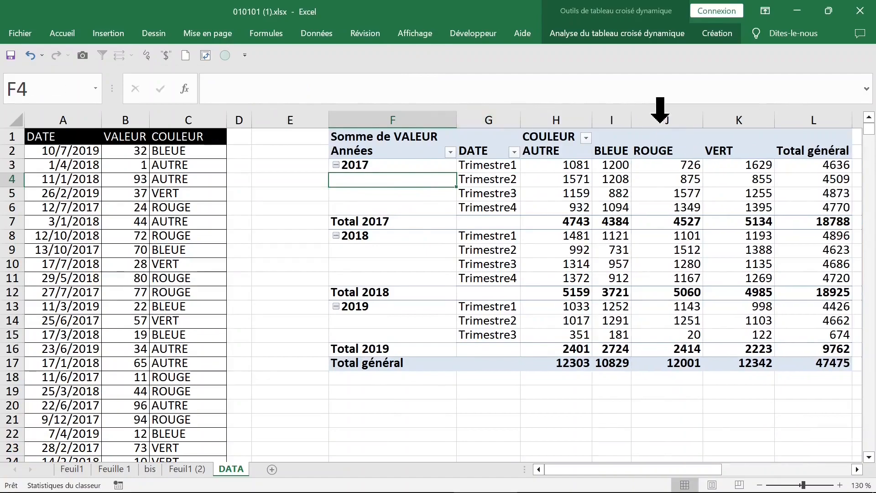
double_click(703, 120)
double_click(747, 120)
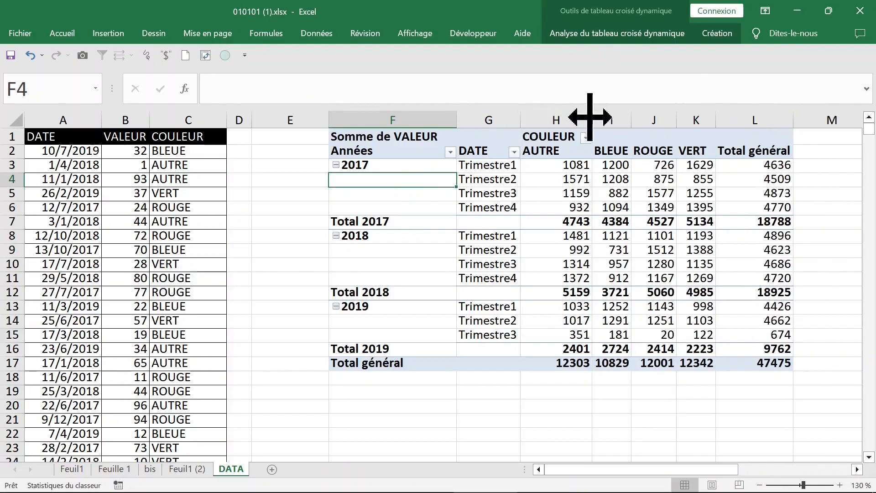
click(513, 178)
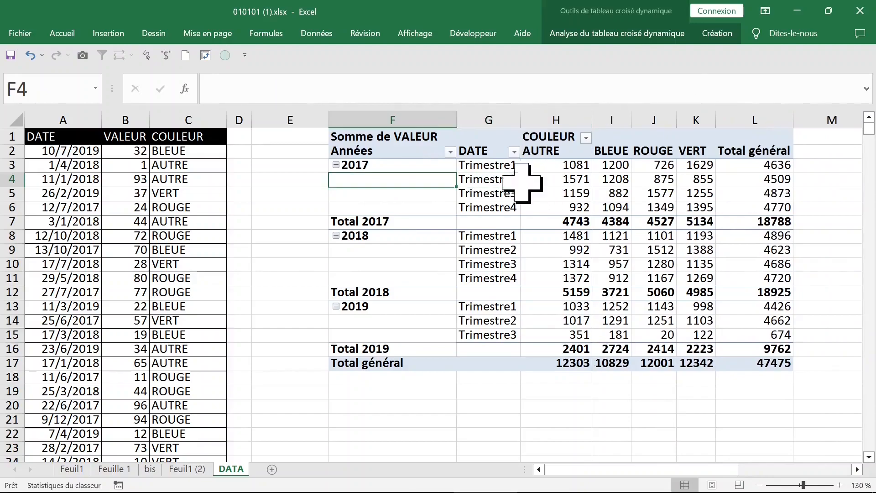
Repeat all item labels in the pivot table's report layout so each quarter row carries its year.
drag(412, 172, 412, 205)
drag(401, 235, 401, 279)
click(716, 33)
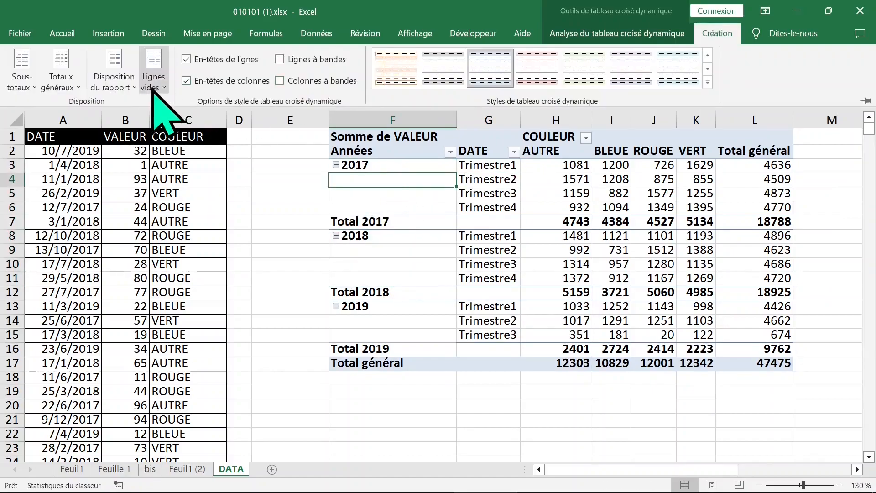
click(118, 59)
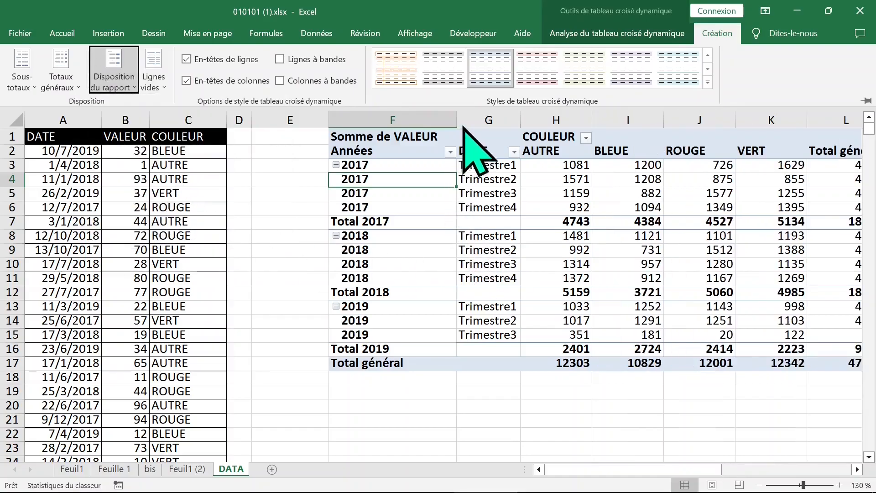
key(ctrl+F1)
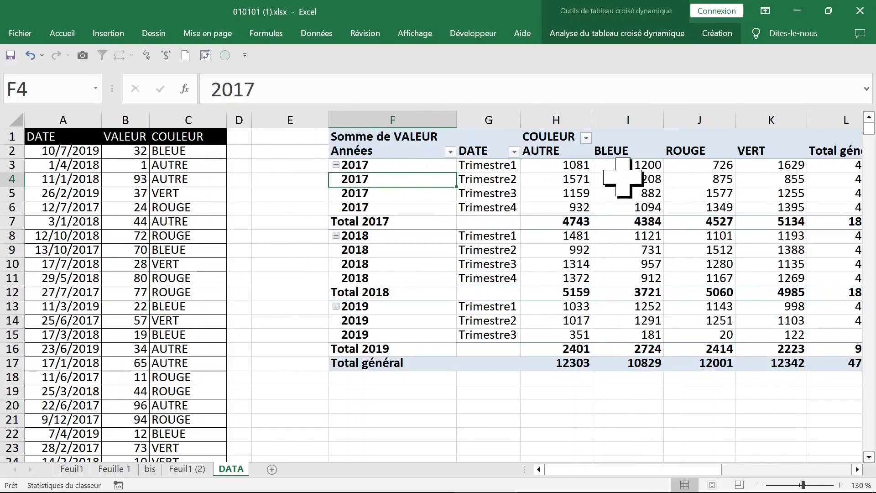
Autofit columns I through K together, covering BLEUE, ROUGE and VERT.
drag(624, 115, 793, 125)
double_click(735, 119)
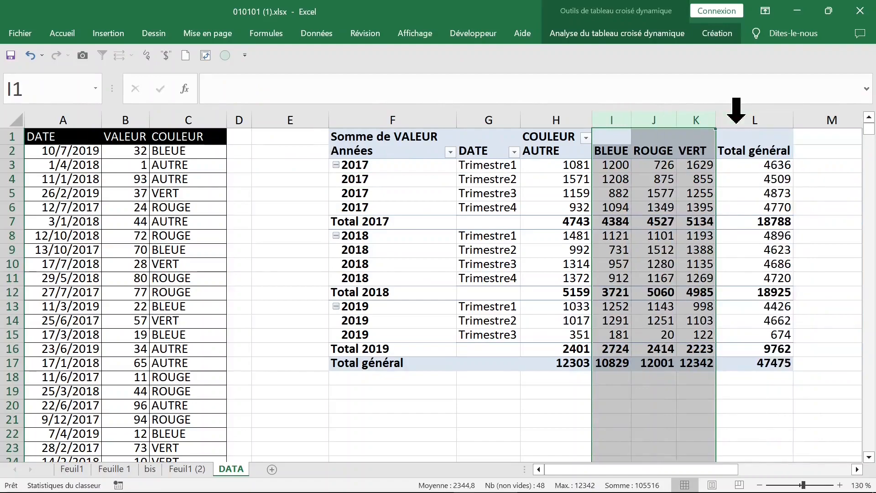
click(743, 167)
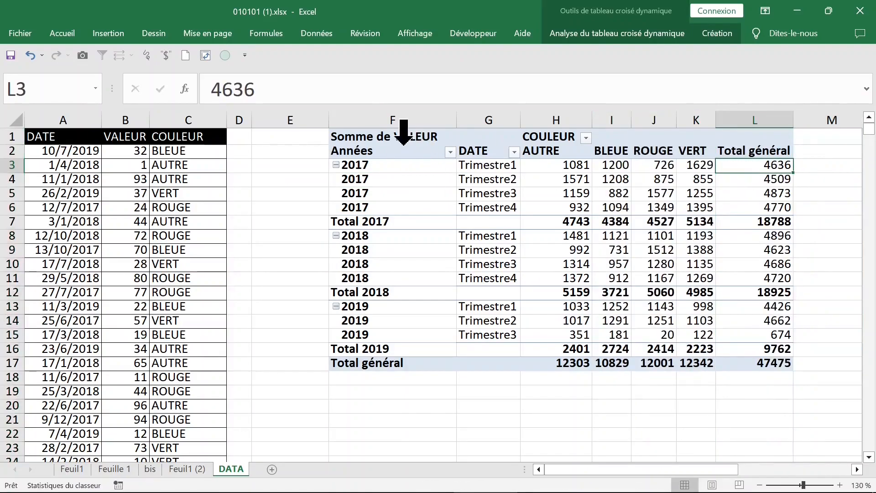
Summarize the pivot table's VALEUR field by Moyenne.
click(404, 135)
click(402, 137)
click(569, 169)
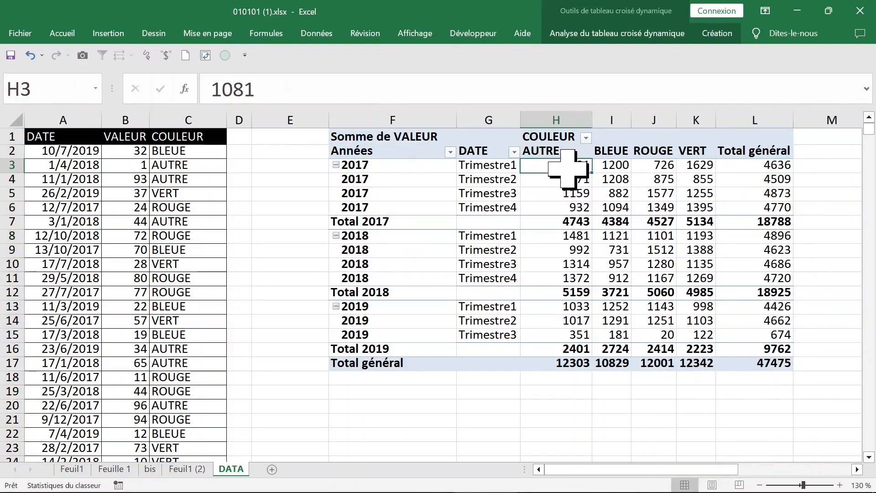
right_click(569, 168)
mouse_move(638, 309)
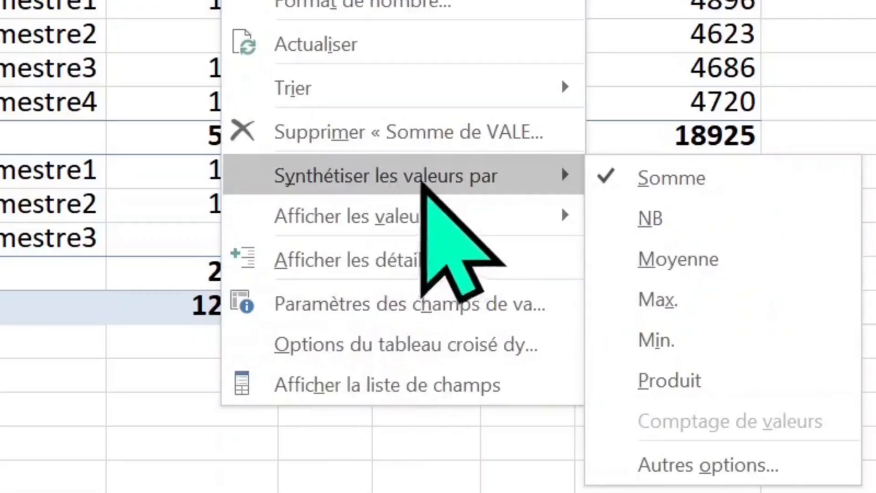
click(748, 269)
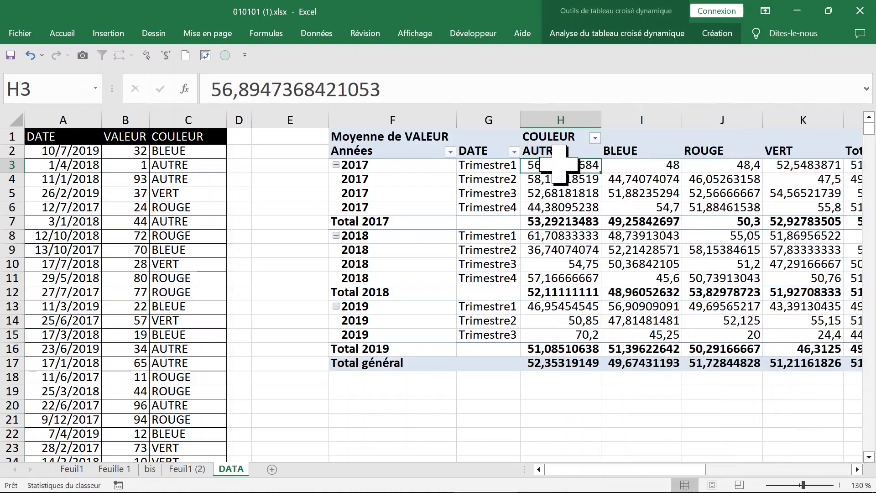
Set the number format of the pivot table's values to the Nombre category with 2 decimals.
right_click(559, 165)
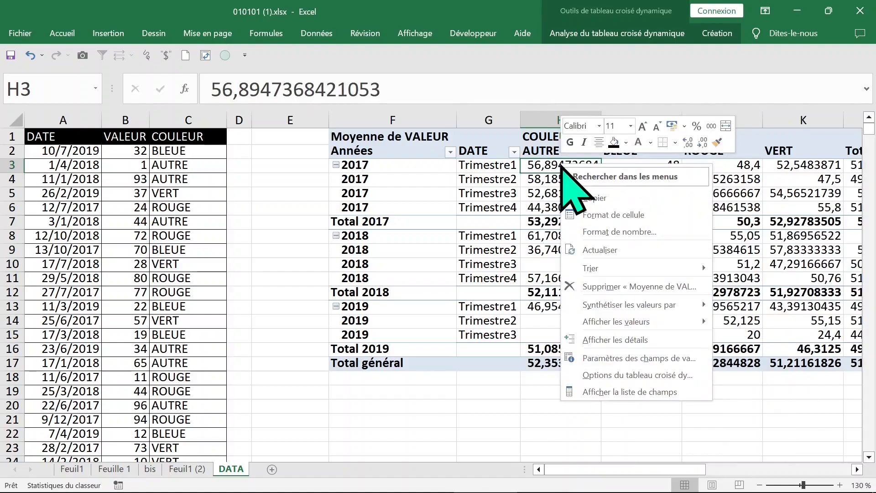
click(647, 234)
click(488, 122)
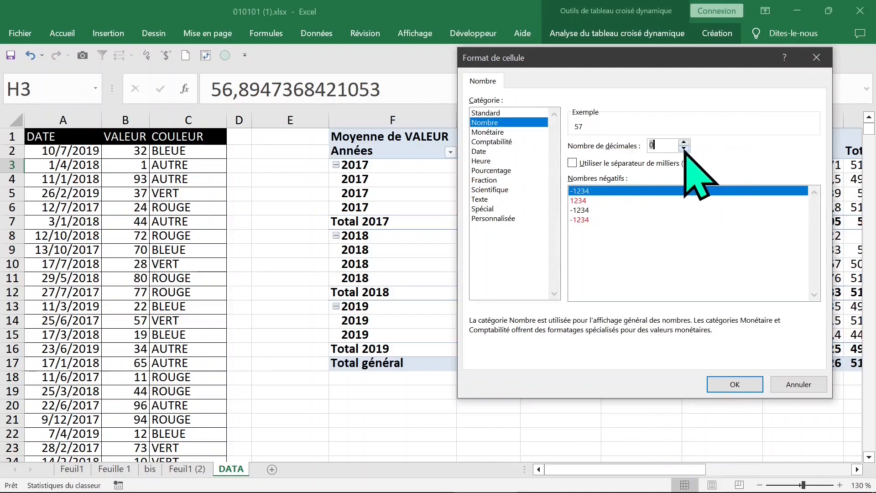
click(732, 383)
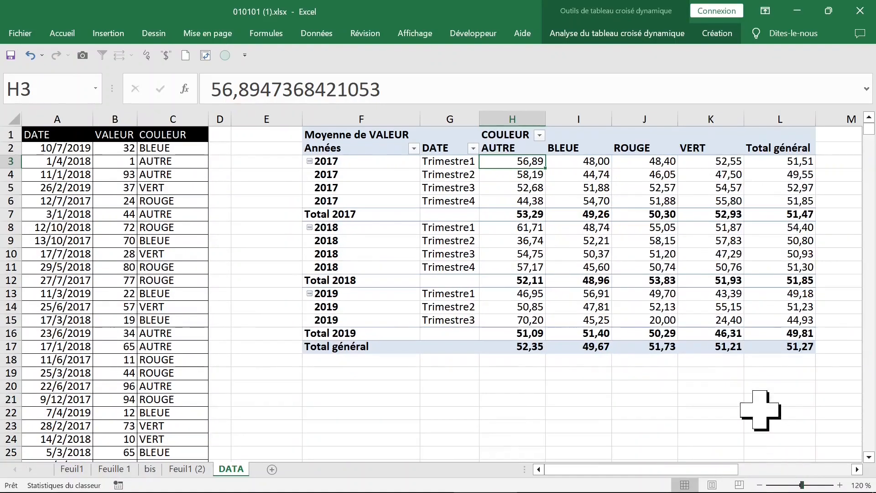
Change the summary function of the VALEUR field to Max.
right_click(511, 163)
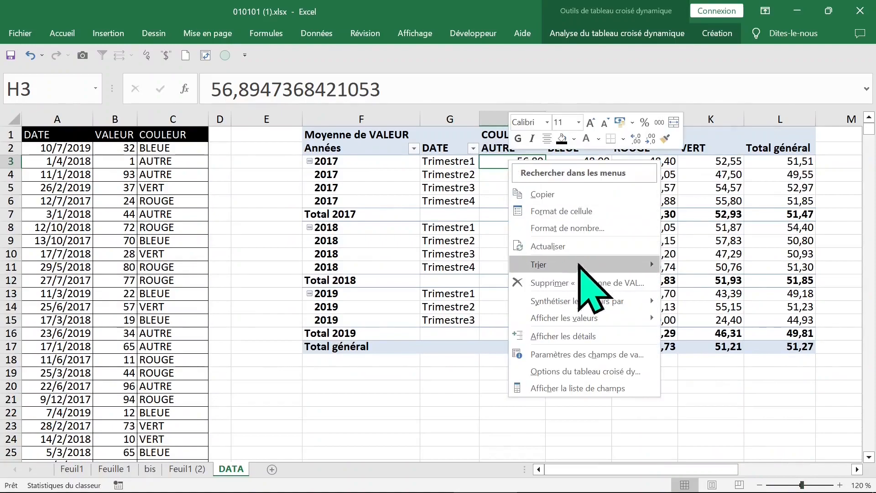
mouse_move(589, 301)
click(722, 352)
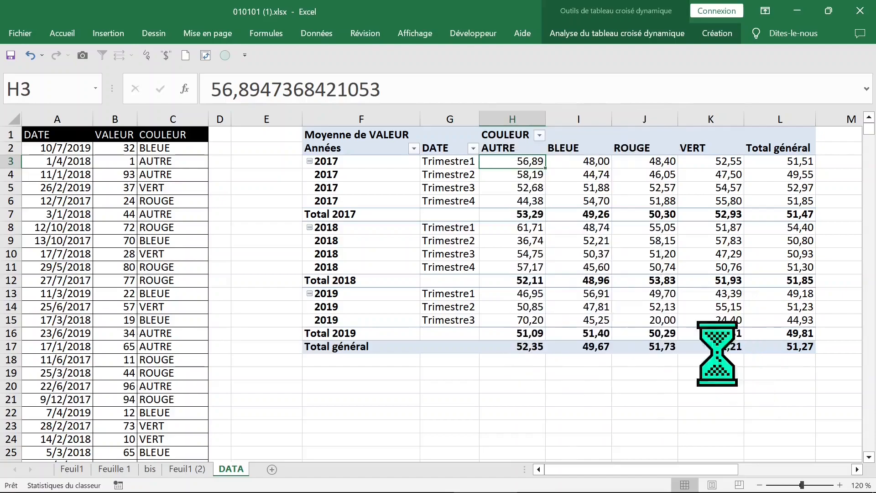
Change the summary function of the VALEUR field to Min.
right_click(528, 163)
mouse_move(563, 303)
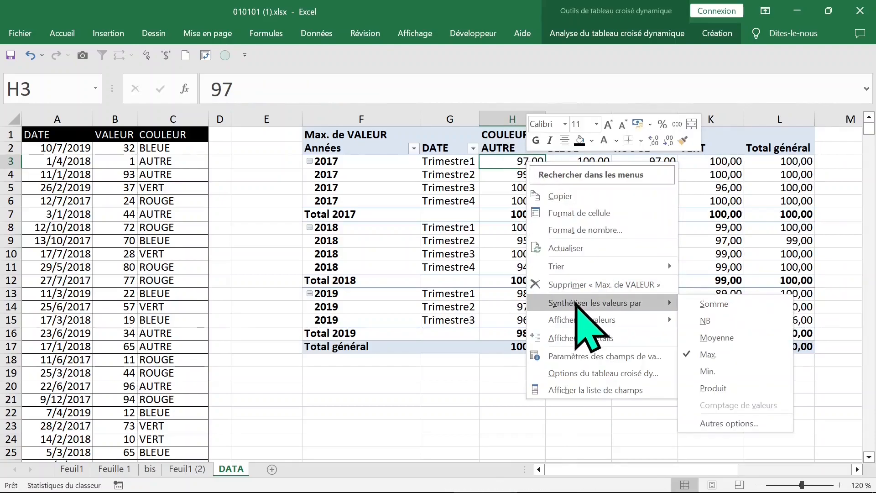
click(720, 371)
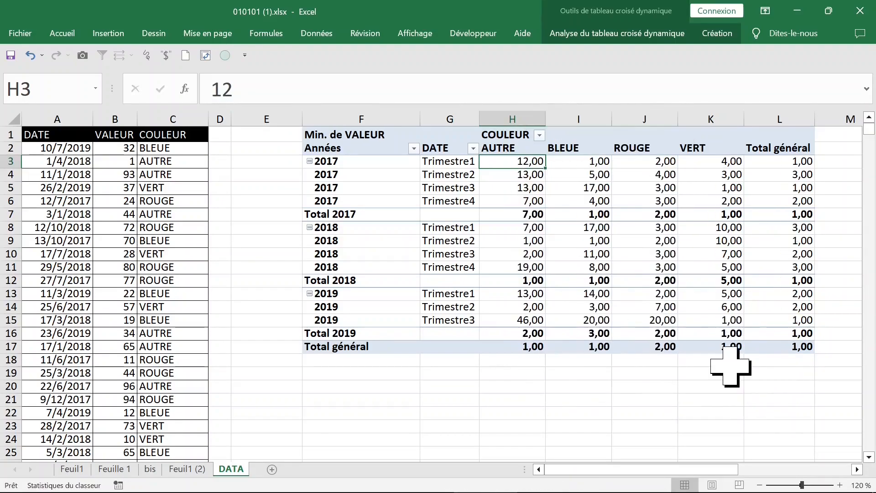
Set the summary function of the VALEUR field back to Somme.
right_click(519, 164)
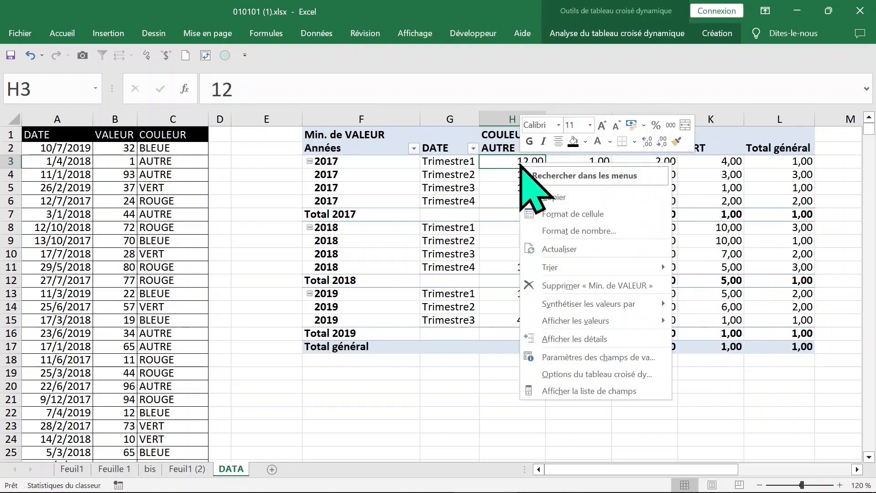
mouse_move(595, 308)
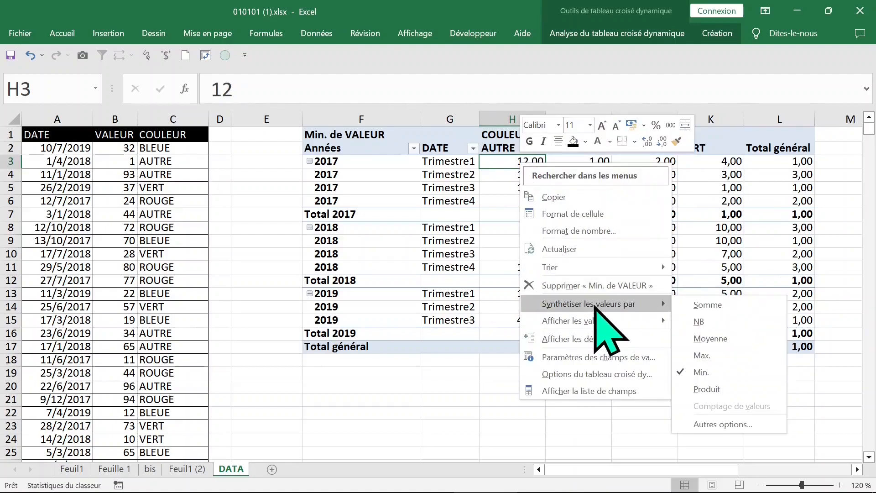
click(703, 305)
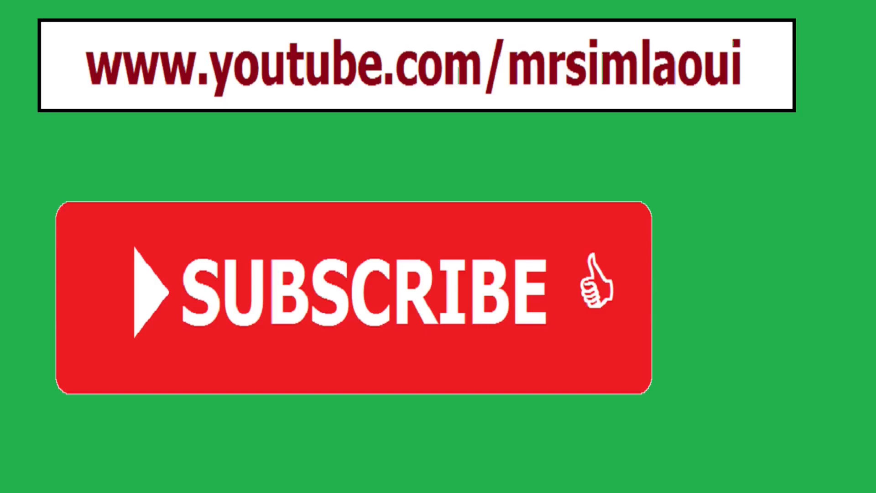